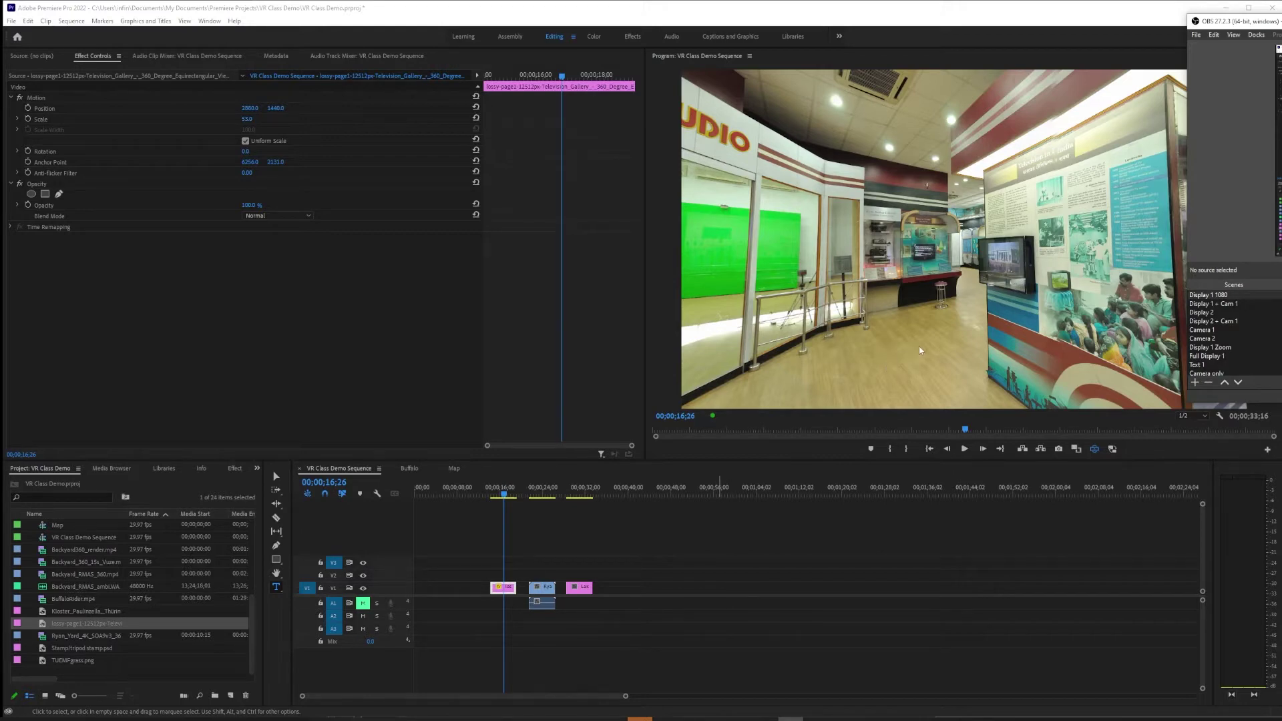
- Look around the television gallery and backyard clips in the VR video display, and return to the gallery clip in flat equirectangular view
{"action": "left_click_drag", "start_coordinate": [951, 309], "coordinate": [1021, 249]}
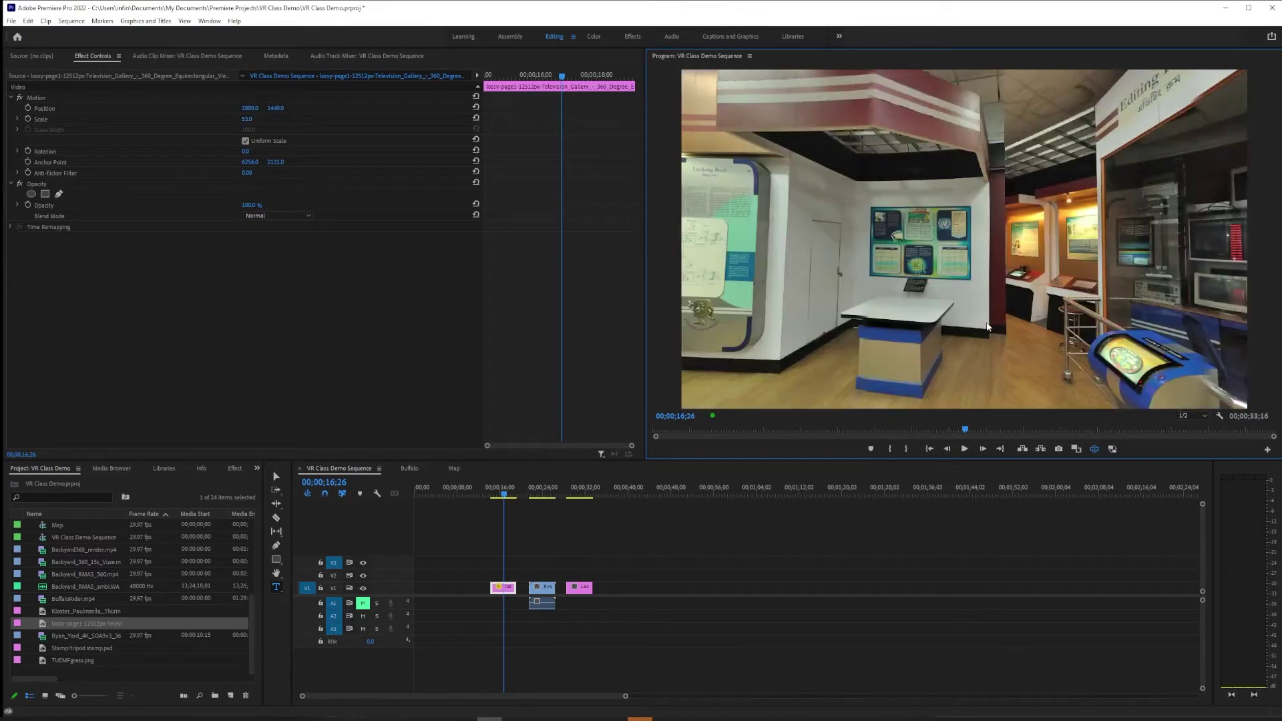
{"action": "left_click_drag", "start_coordinate": [985, 316], "coordinate": [951, 282]}
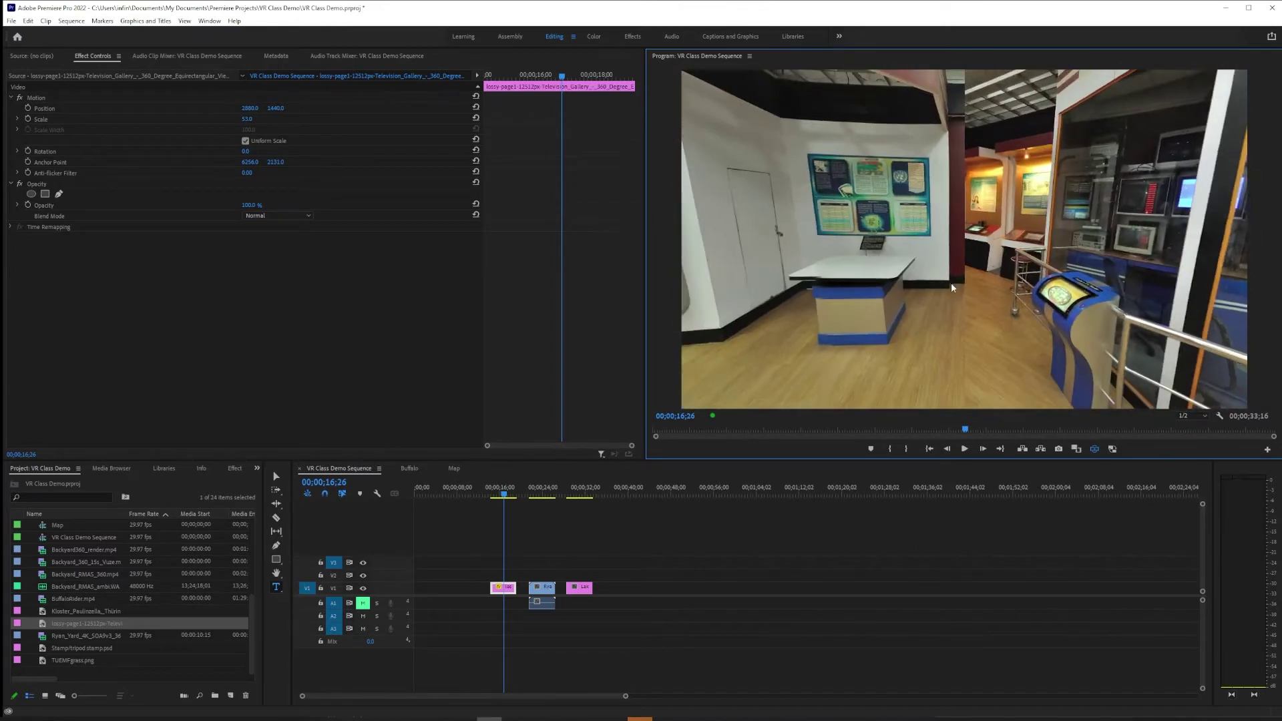
{"action": "left_click", "coordinate": [539, 493]}
{"action": "left_click_drag", "start_coordinate": [871, 314], "coordinate": [982, 321]}
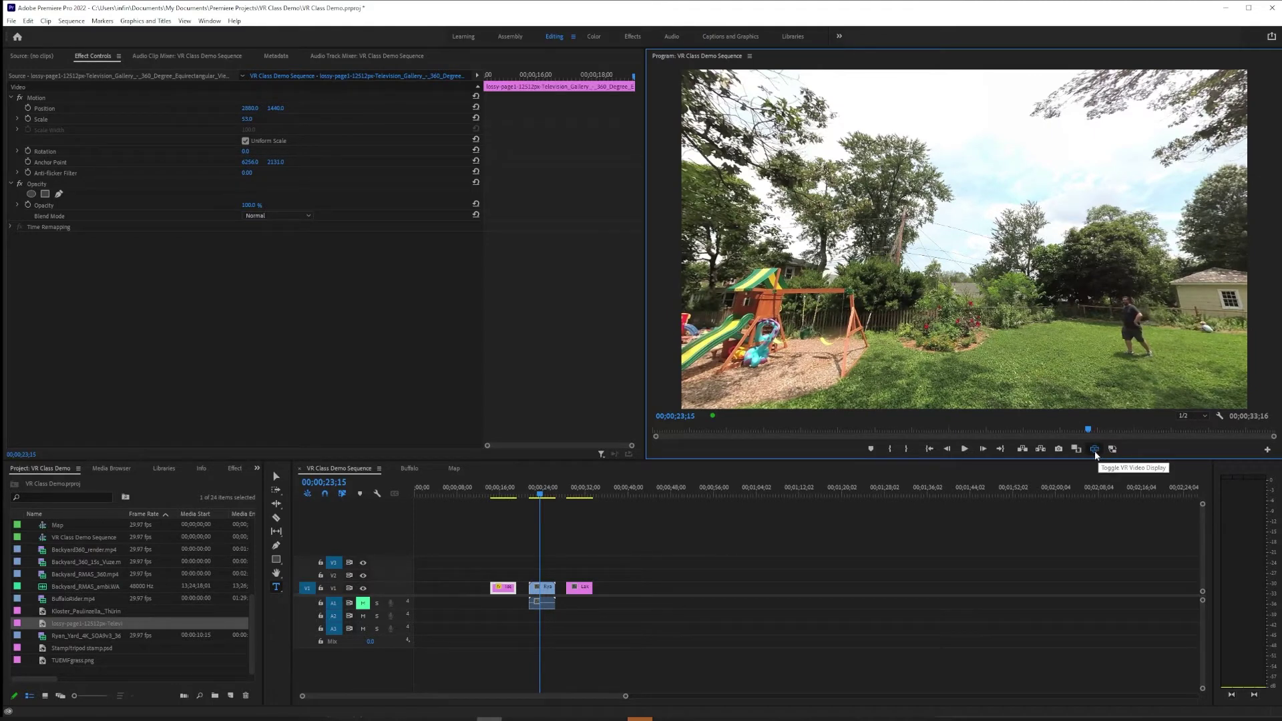
{"action": "left_click", "coordinate": [501, 494]}
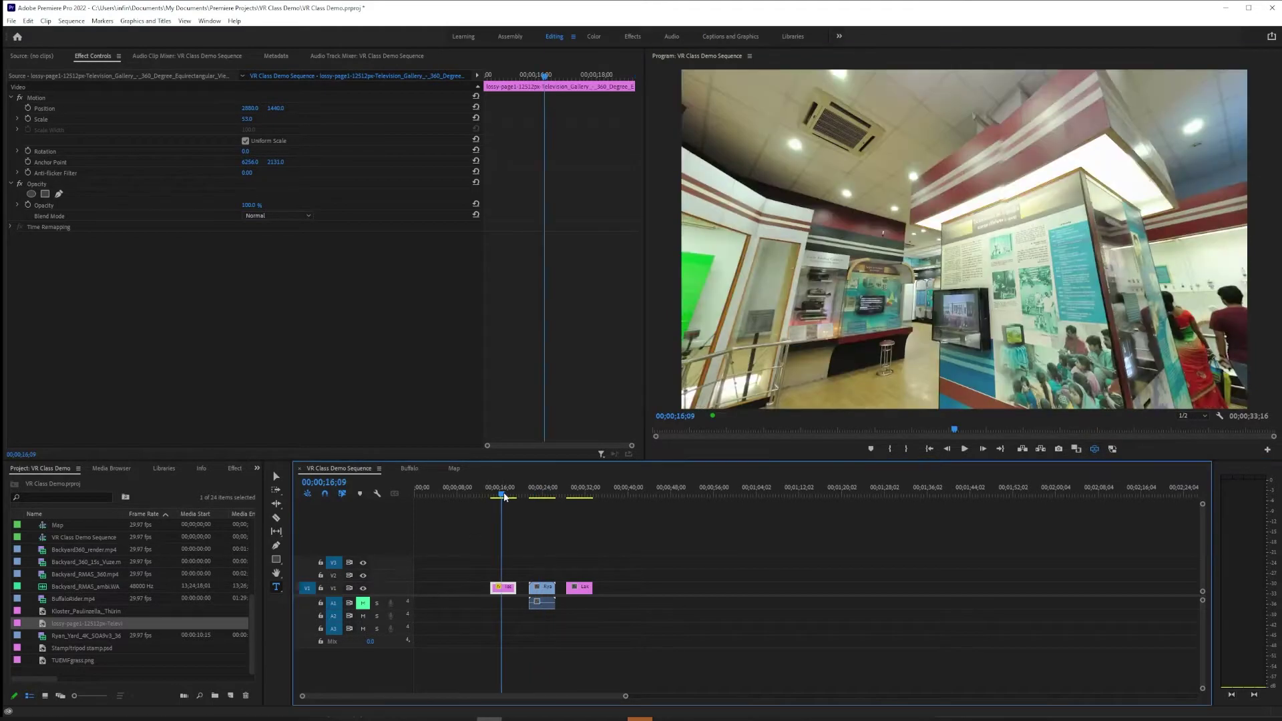
{"action": "left_click", "coordinate": [1096, 450]}
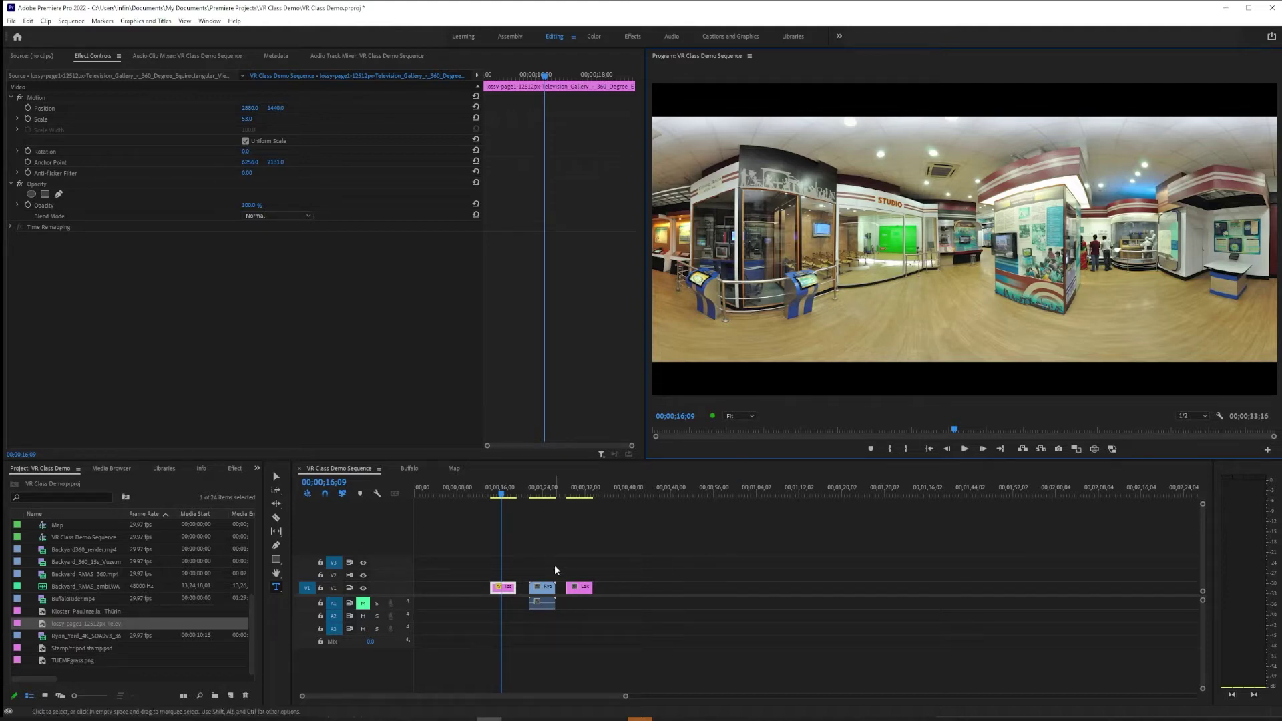
- Examine the backyard clip's coverage at its edges and overhead in the VR video display, comparing it with the flat view
{"action": "left_click", "coordinate": [536, 492]}
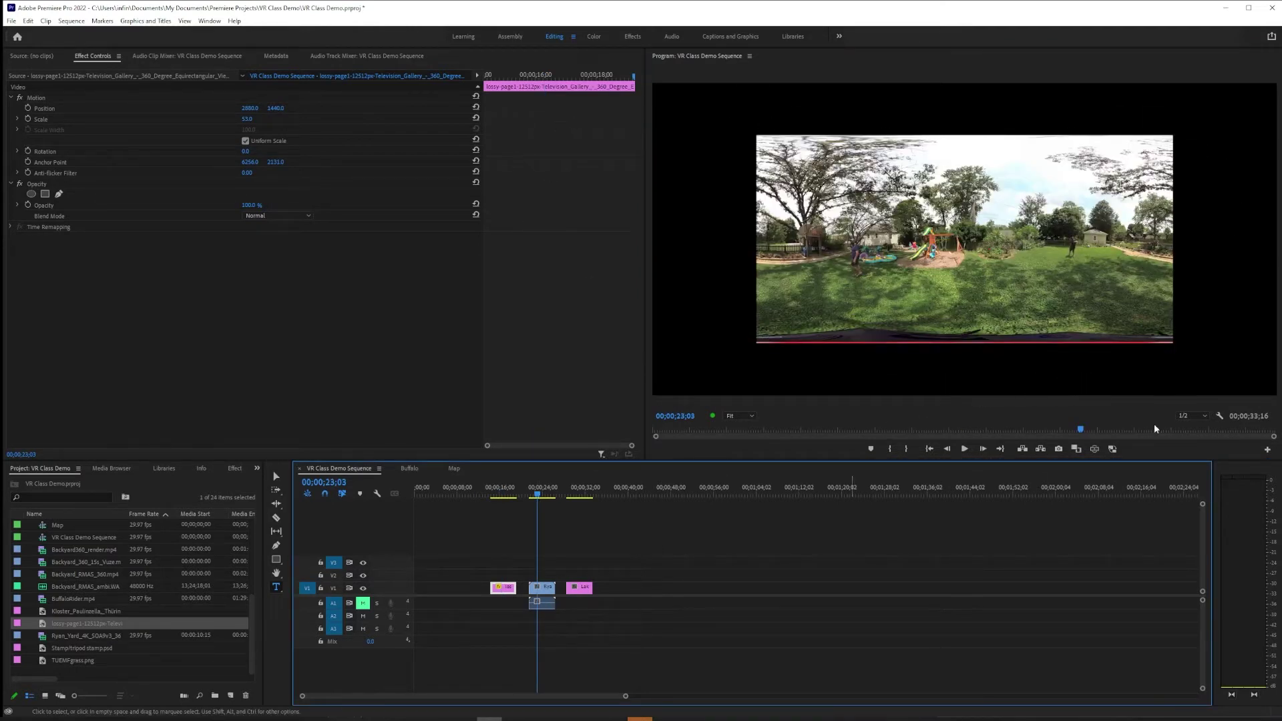
{"action": "left_click", "coordinate": [1096, 448]}
{"action": "left_click_drag", "start_coordinate": [1022, 220], "coordinate": [726, 402]}
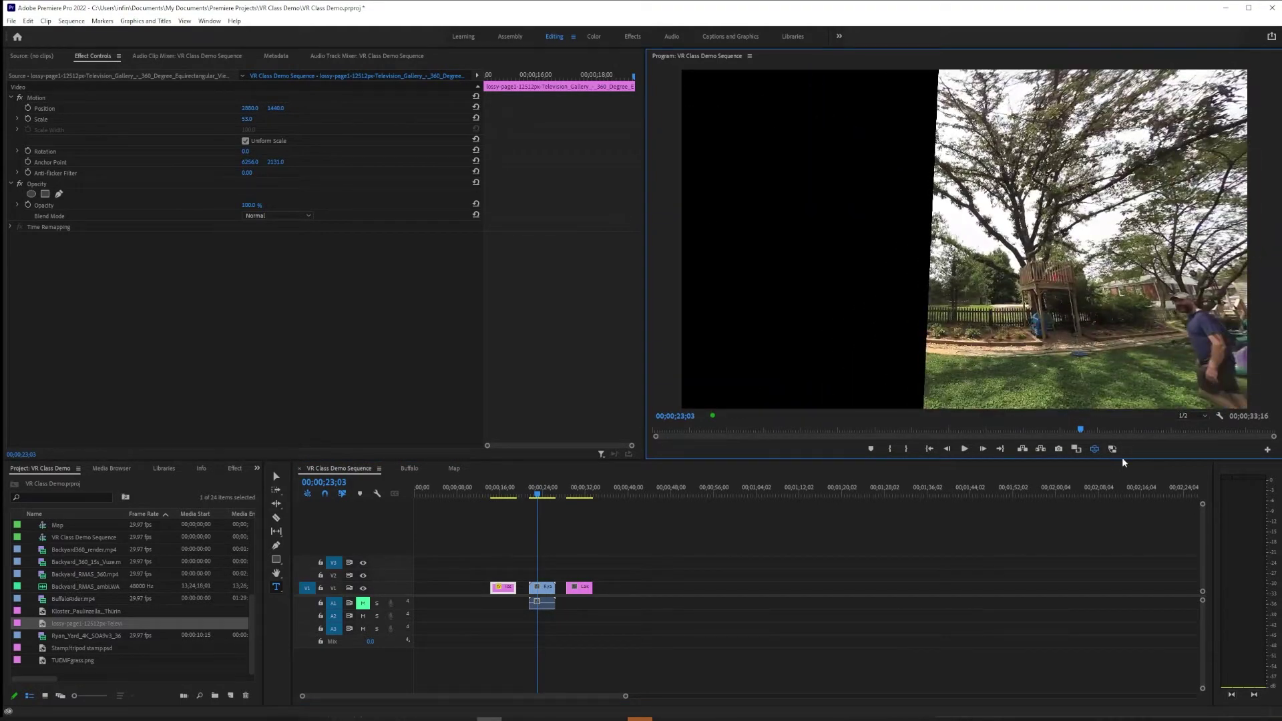
{"action": "left_click", "coordinate": [1094, 448]}
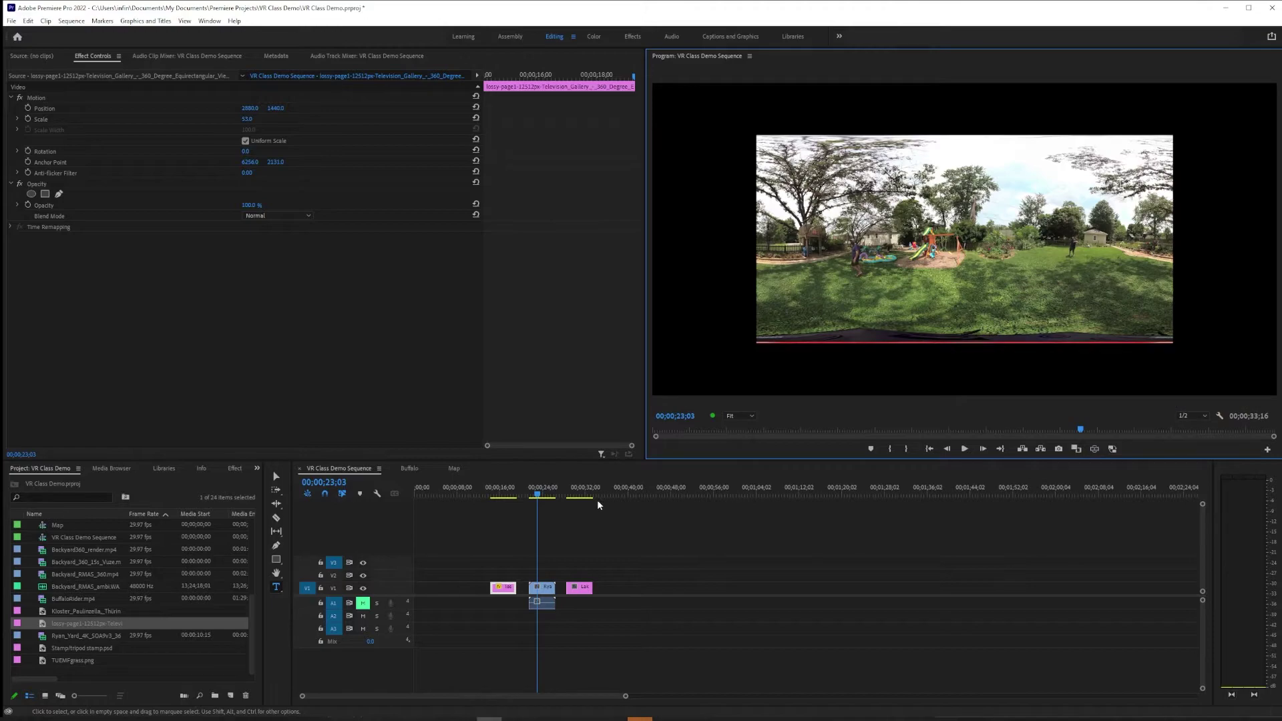
{"action": "left_click", "coordinate": [504, 494]}
{"action": "left_click", "coordinate": [545, 494]}
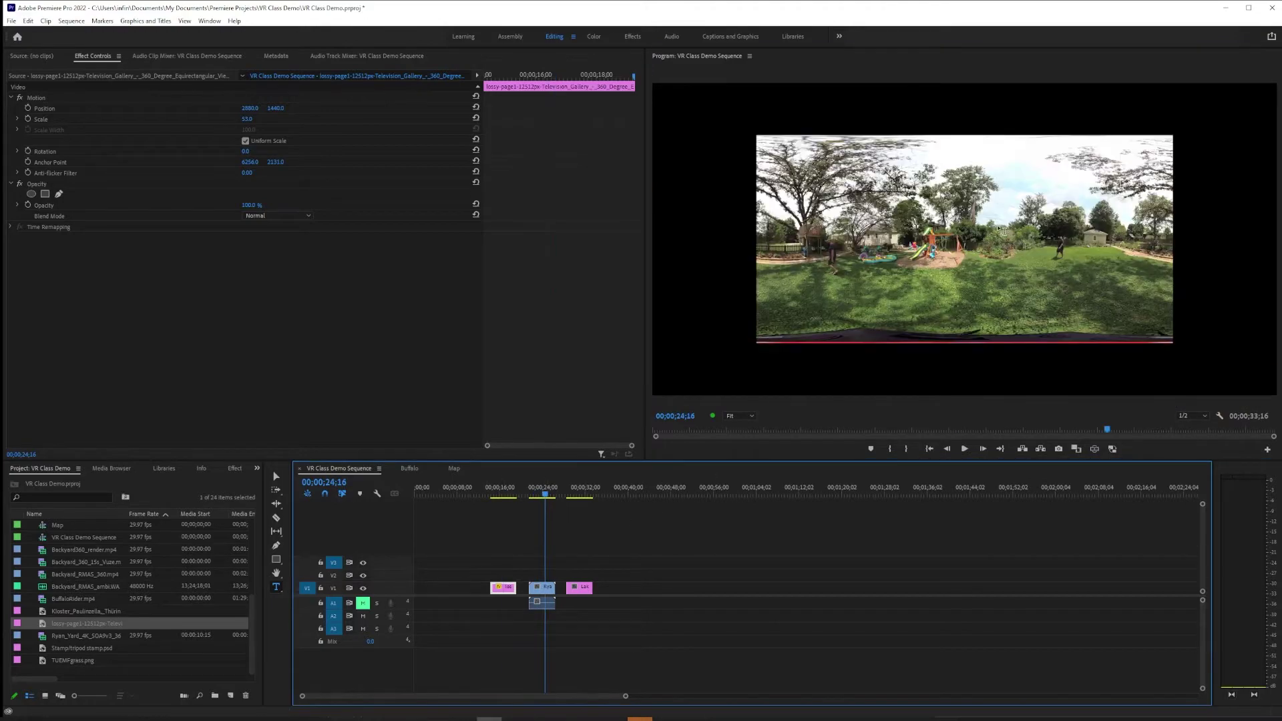
{"action": "left_click", "coordinate": [1093, 449]}
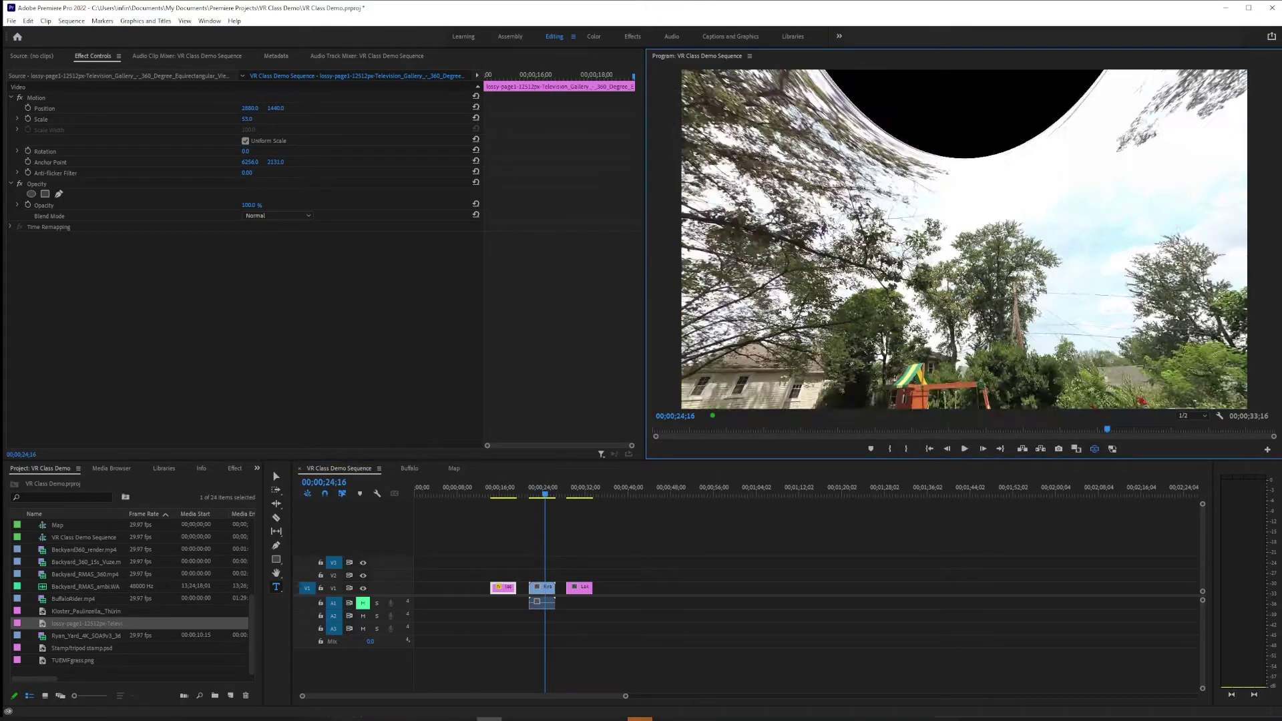
{"action": "left_click_drag", "start_coordinate": [1038, 312], "coordinate": [803, 130]}
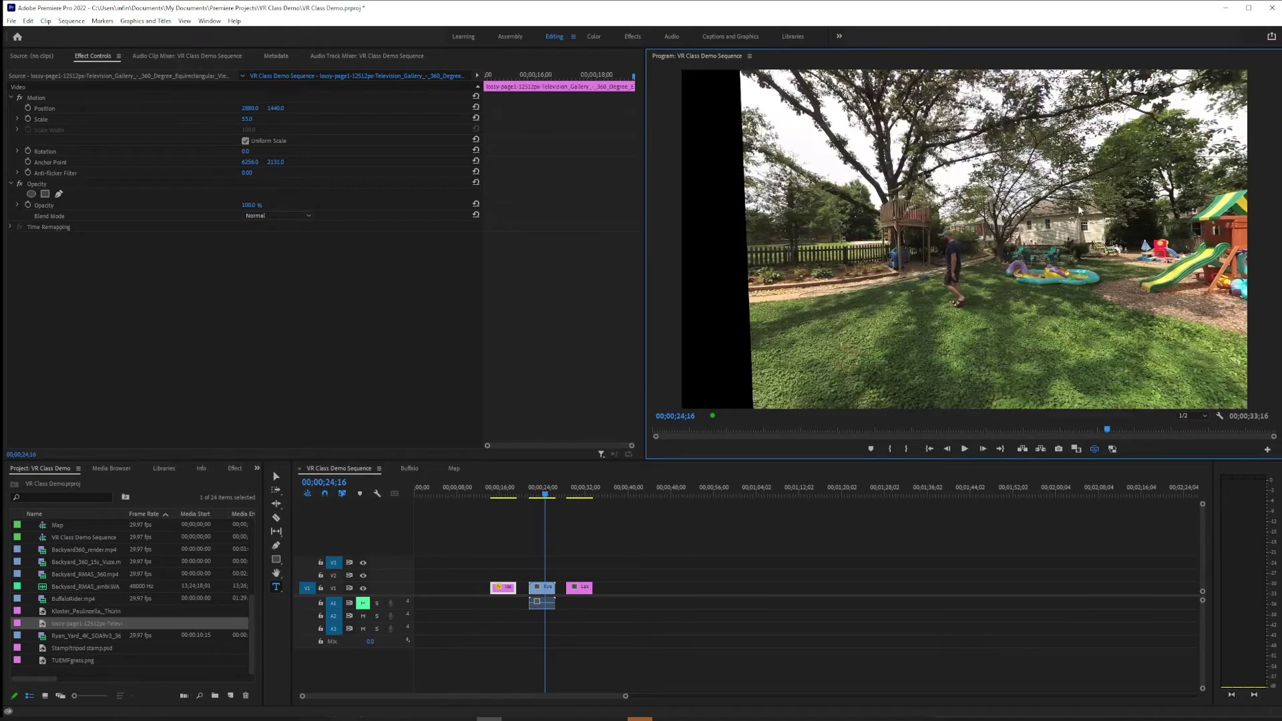
{"action": "left_click_drag", "start_coordinate": [1079, 208], "coordinate": [905, 225]}
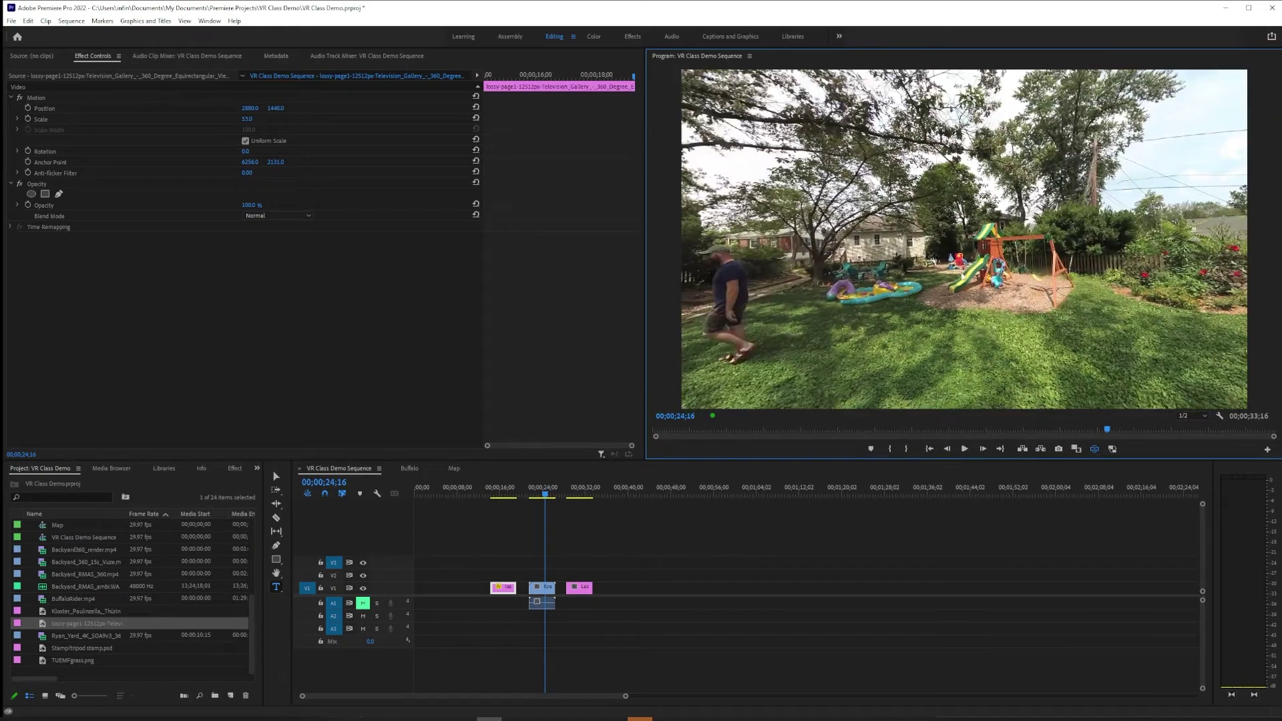
{"action": "left_click", "coordinate": [1095, 449]}
- Inspect the ground and side seam of the park path clip in the VR video display, and return to flat view
{"action": "left_click", "coordinate": [581, 494]}
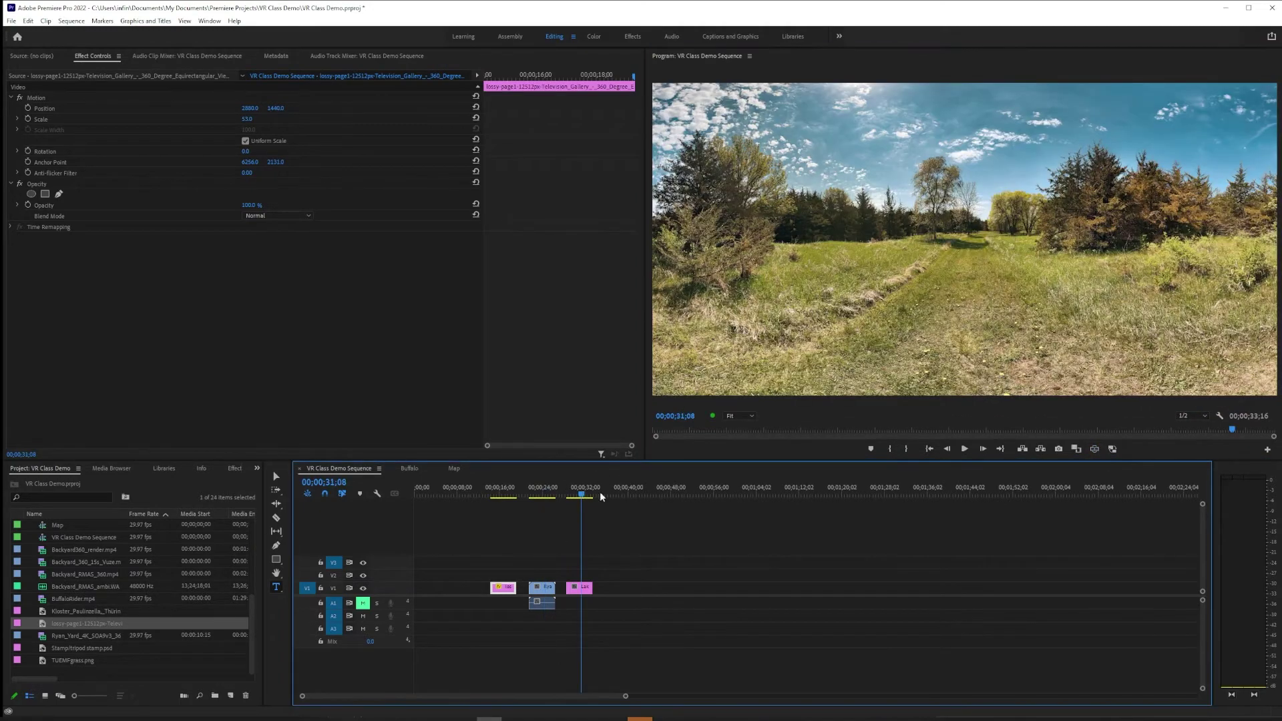
{"action": "left_click", "coordinate": [1095, 450]}
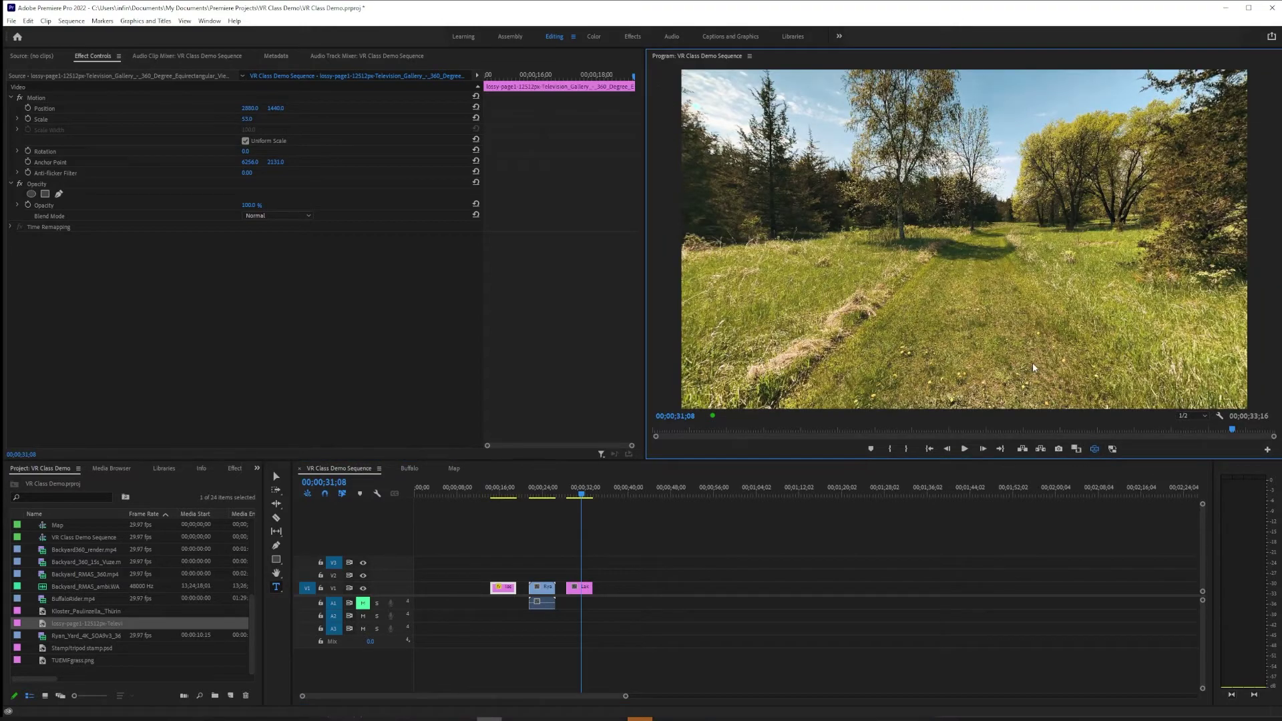
{"action": "left_click_drag", "start_coordinate": [1032, 367], "coordinate": [1036, 100]}
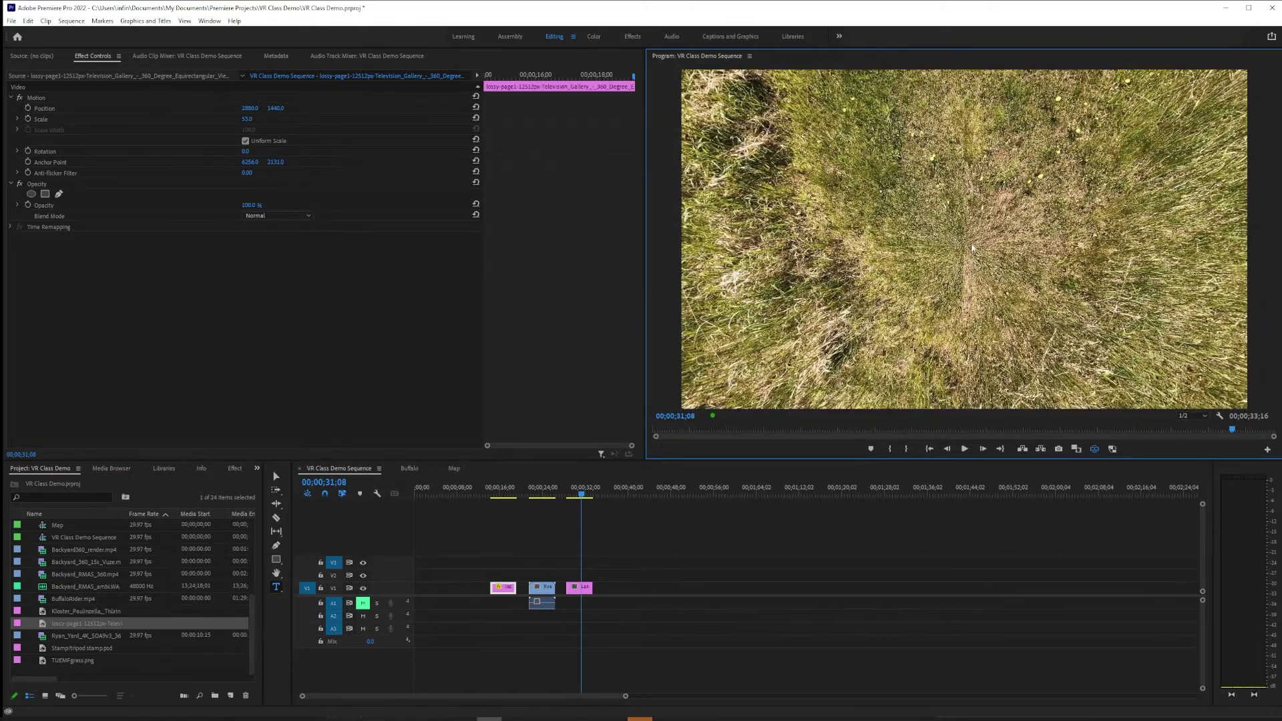
{"action": "left_click_drag", "start_coordinate": [988, 230], "coordinate": [938, 138]}
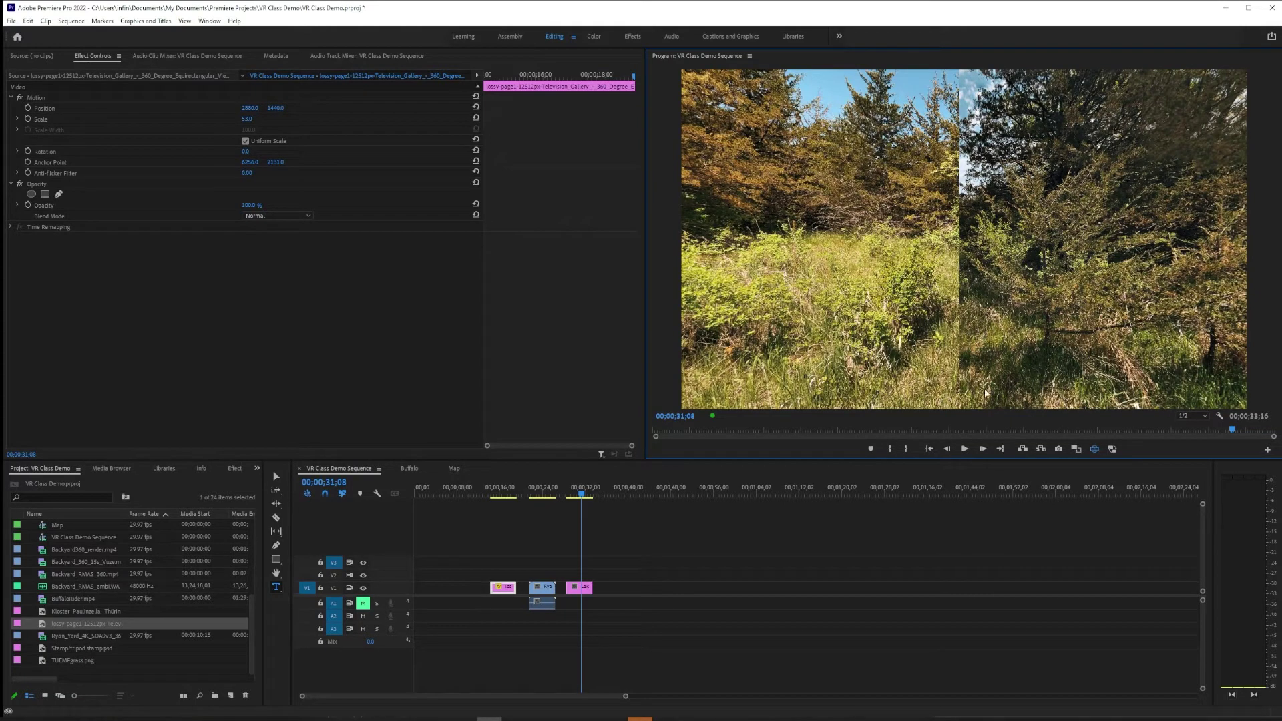
{"action": "left_click", "coordinate": [1094, 450]}
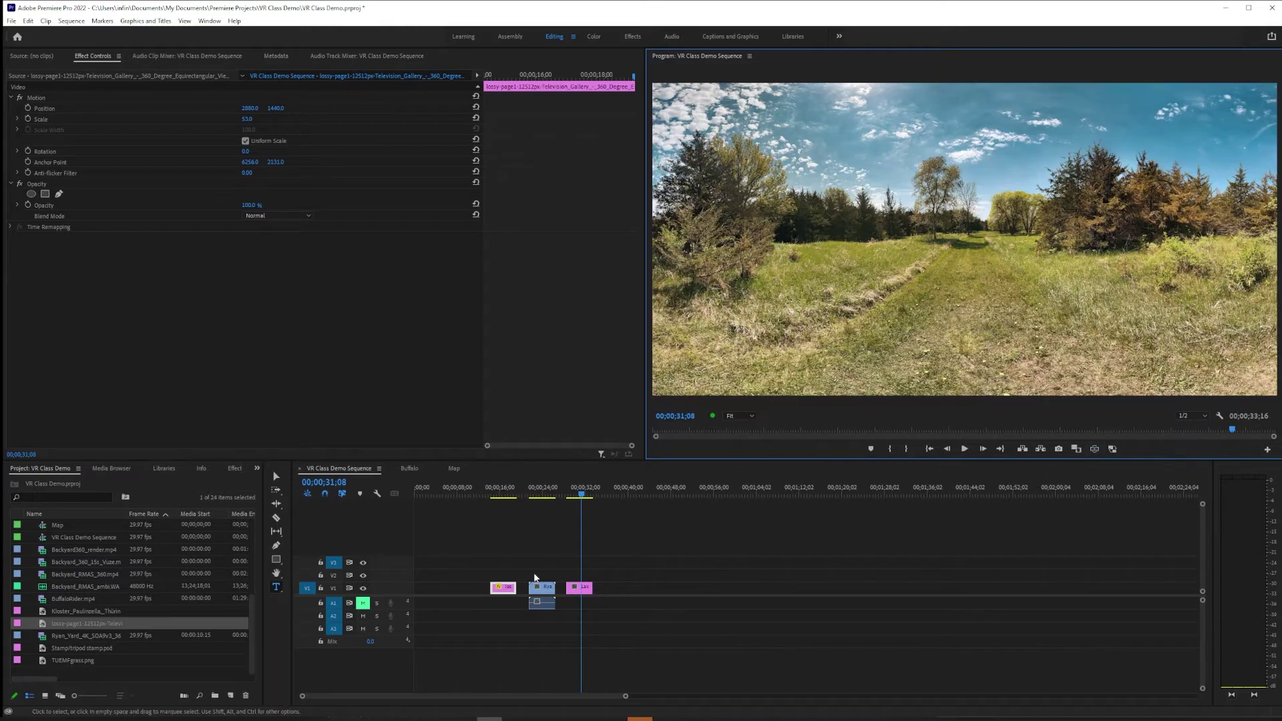
- Apply Scale to Frame Size to the backyard video clip in the timeline
{"action": "left_click", "coordinate": [545, 492]}
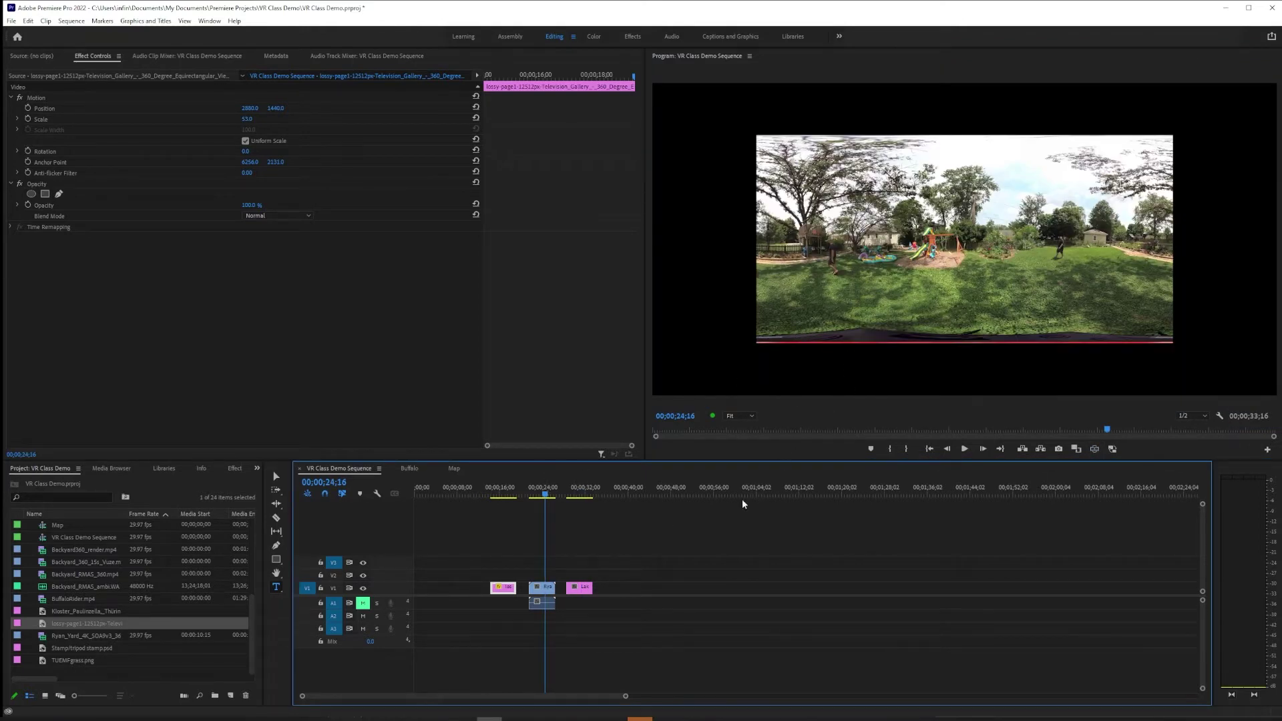
{"action": "left_click", "coordinate": [543, 589]}
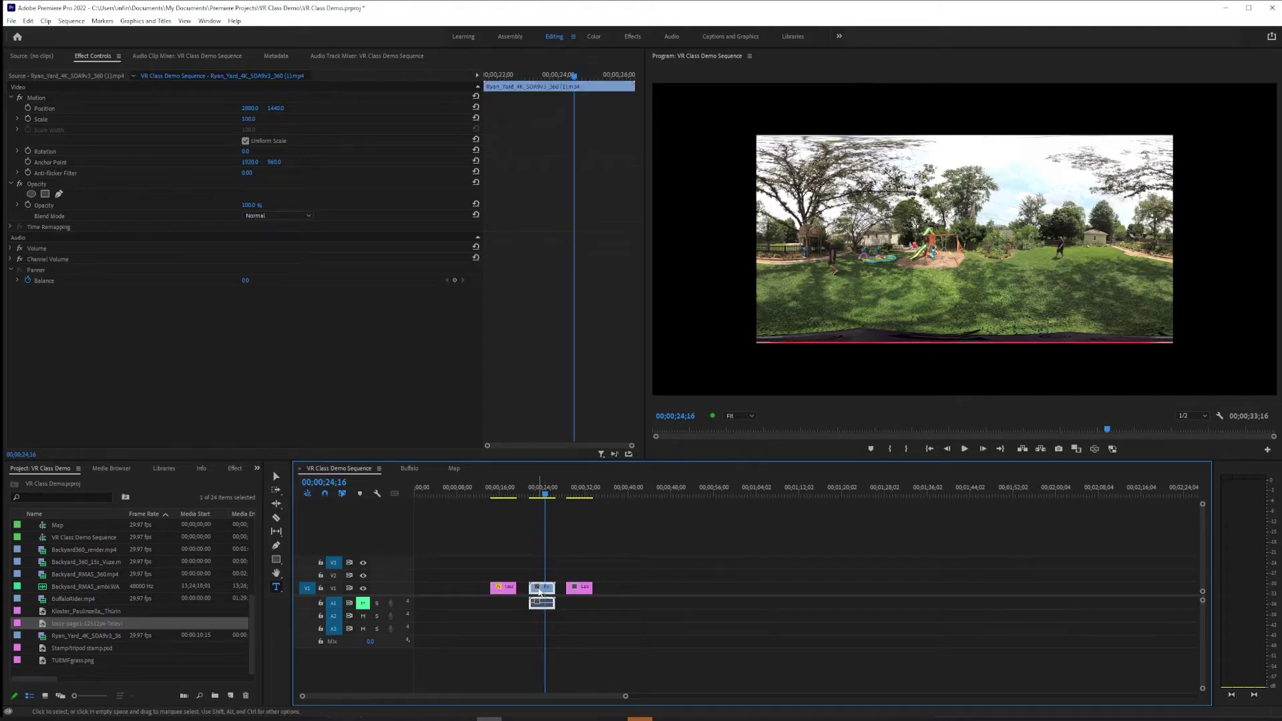
{"action": "right_click", "coordinate": [544, 592]}
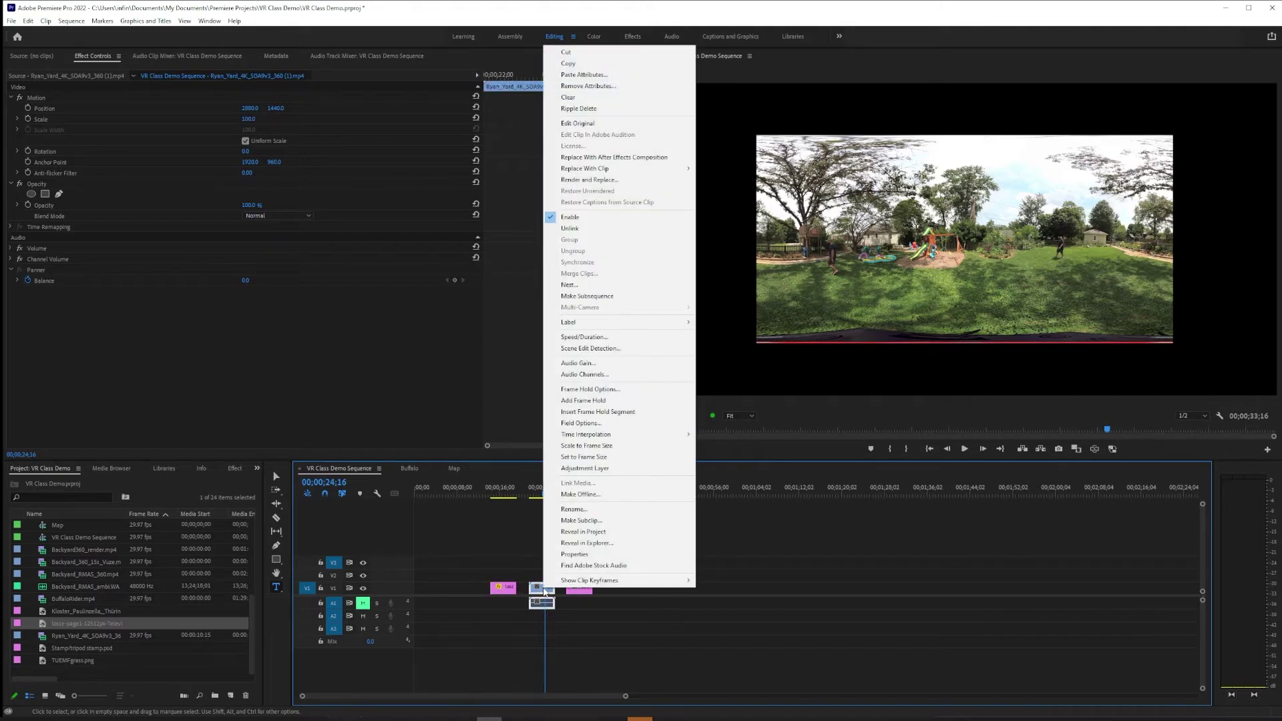
{"action": "left_click", "coordinate": [609, 447]}
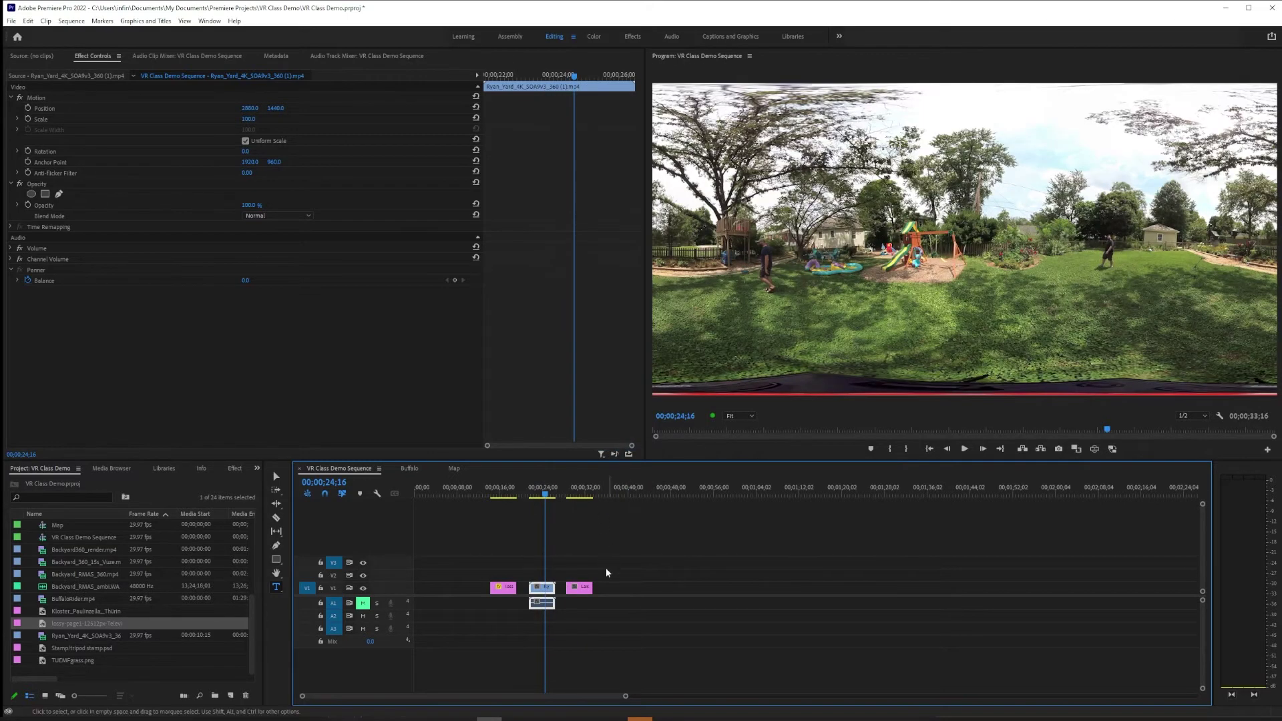
- Fit the park path photo to the sequence with Scale to Frame Size
{"action": "left_click", "coordinate": [581, 592]}
{"action": "left_click", "coordinate": [581, 494]}
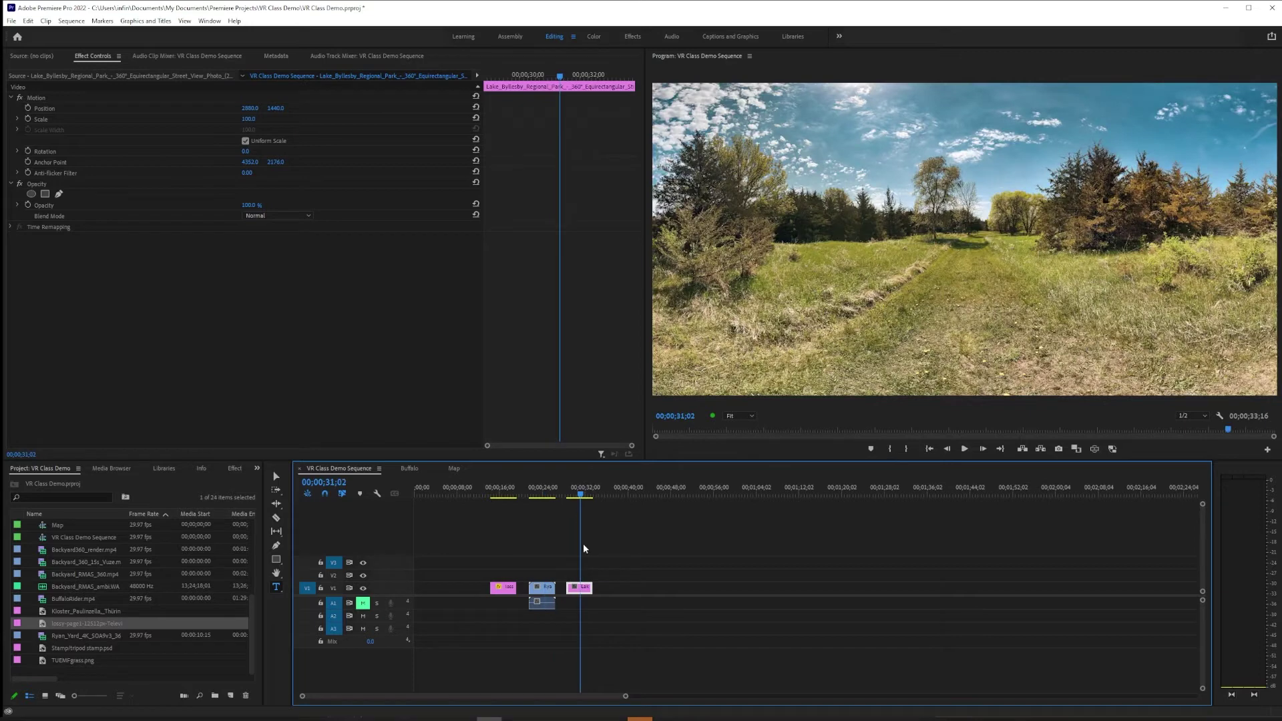
{"action": "right_click", "coordinate": [580, 590]}
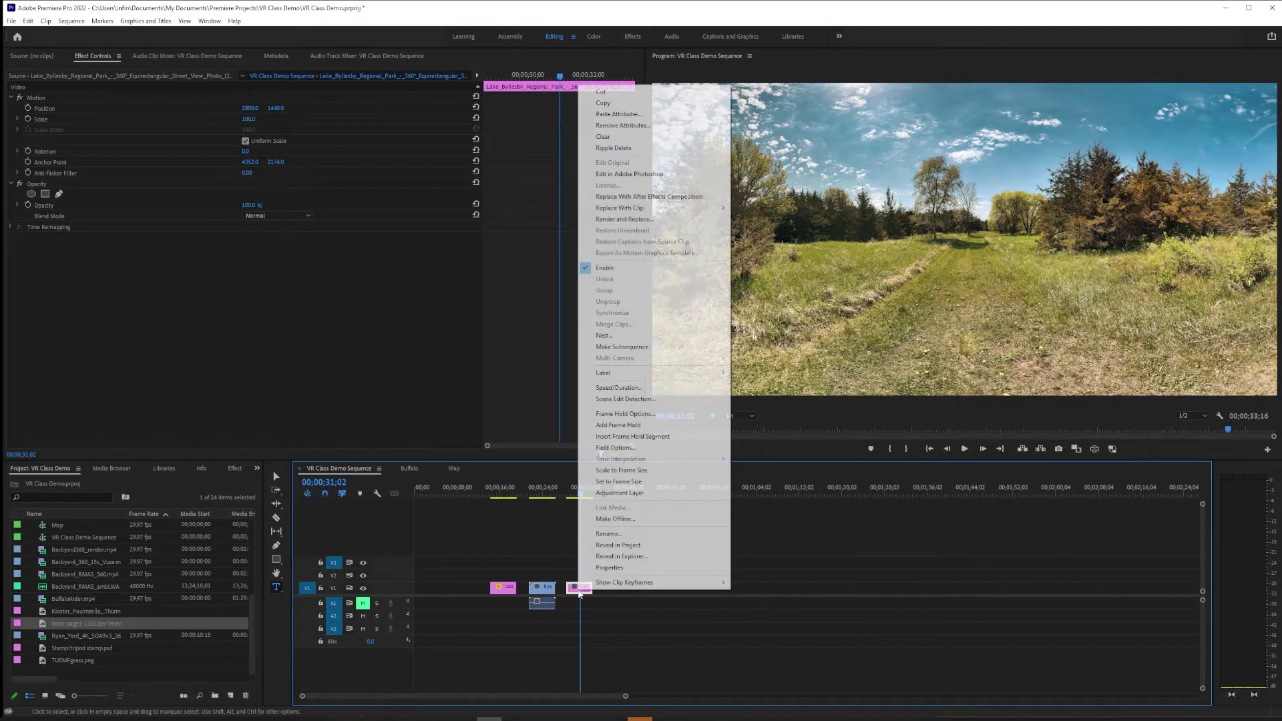
{"action": "left_click", "coordinate": [634, 470]}
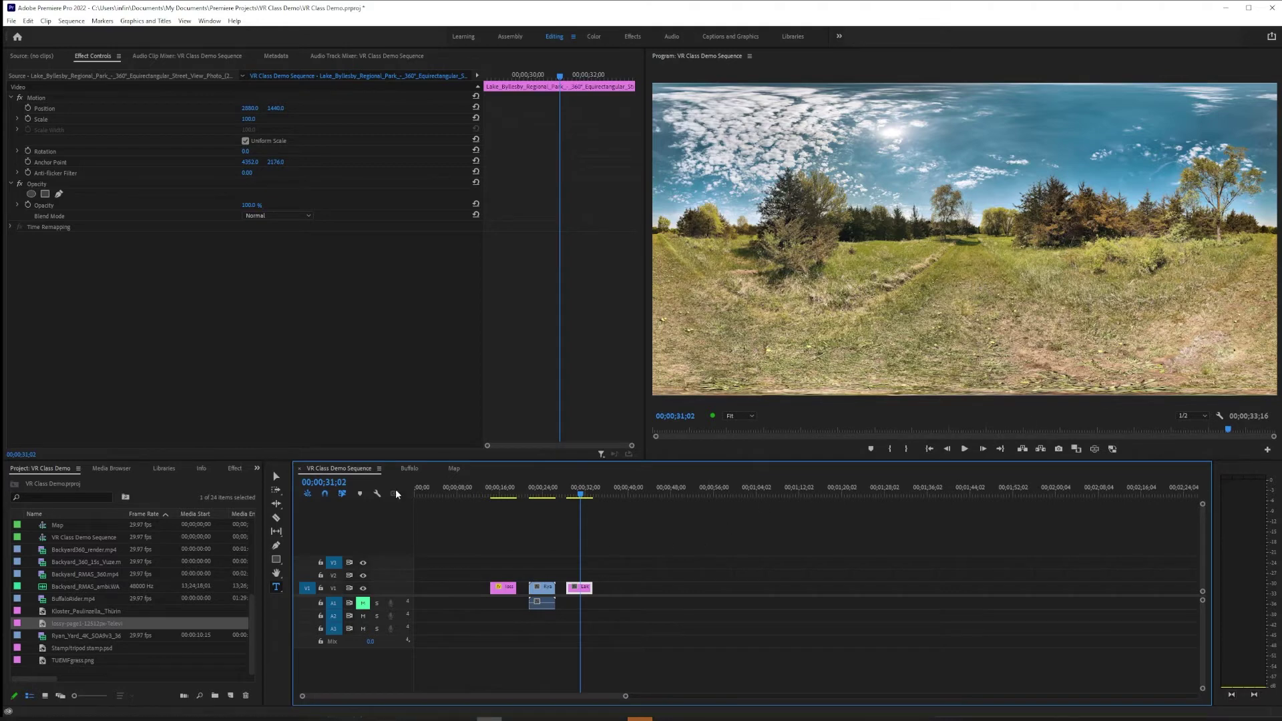
- Find the VR Projection effect and apply it to the television gallery clip, the first clip on V1
{"action": "left_click", "coordinate": [540, 492]}
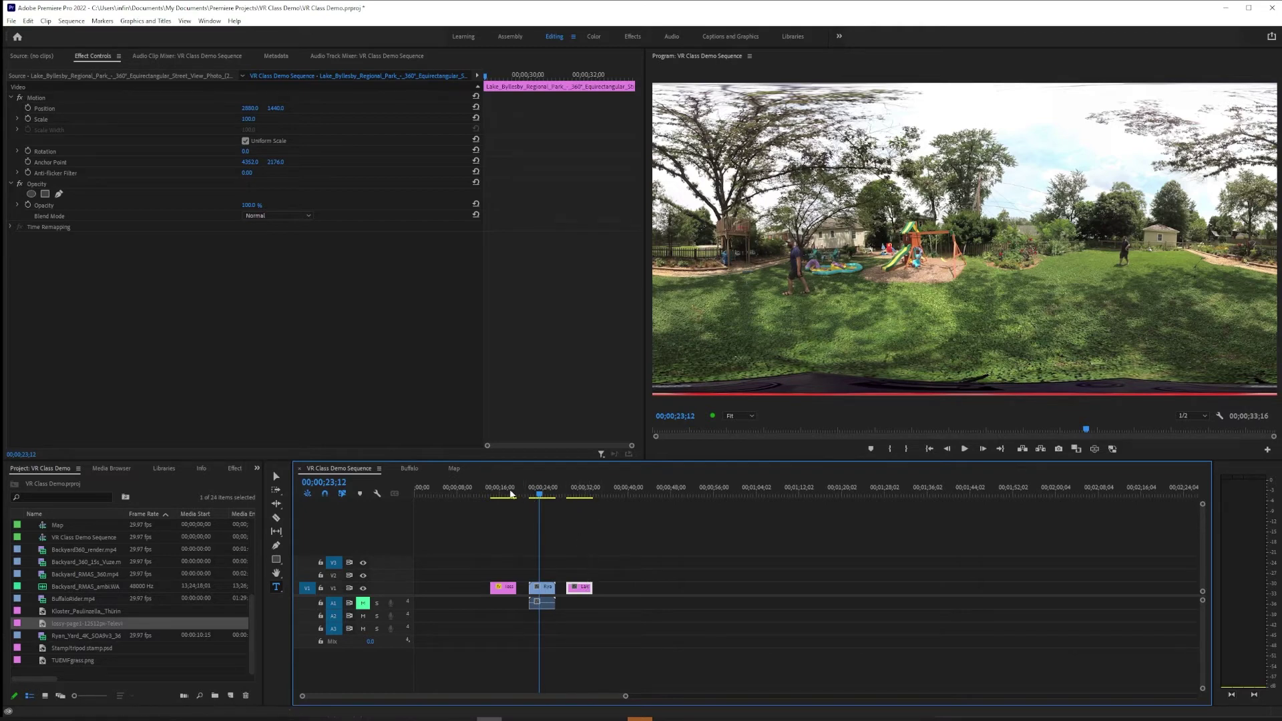
{"action": "left_click", "coordinate": [502, 494]}
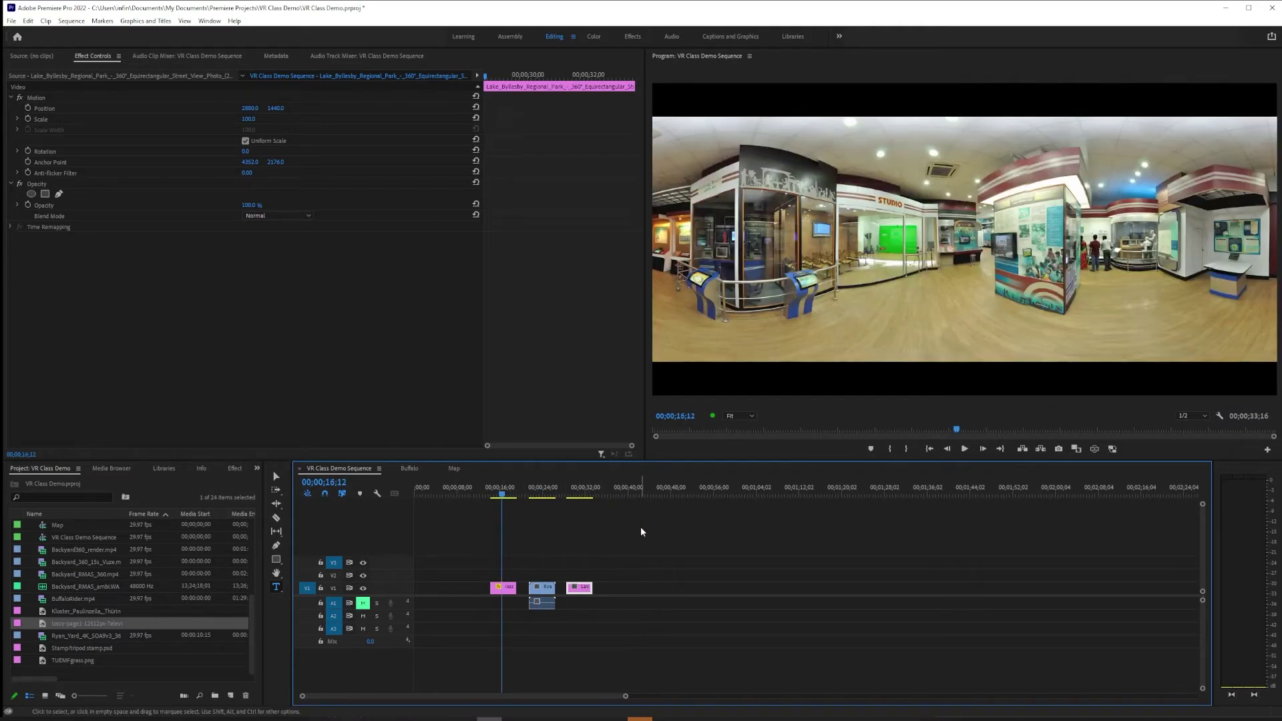
{"action": "left_click", "coordinate": [504, 588]}
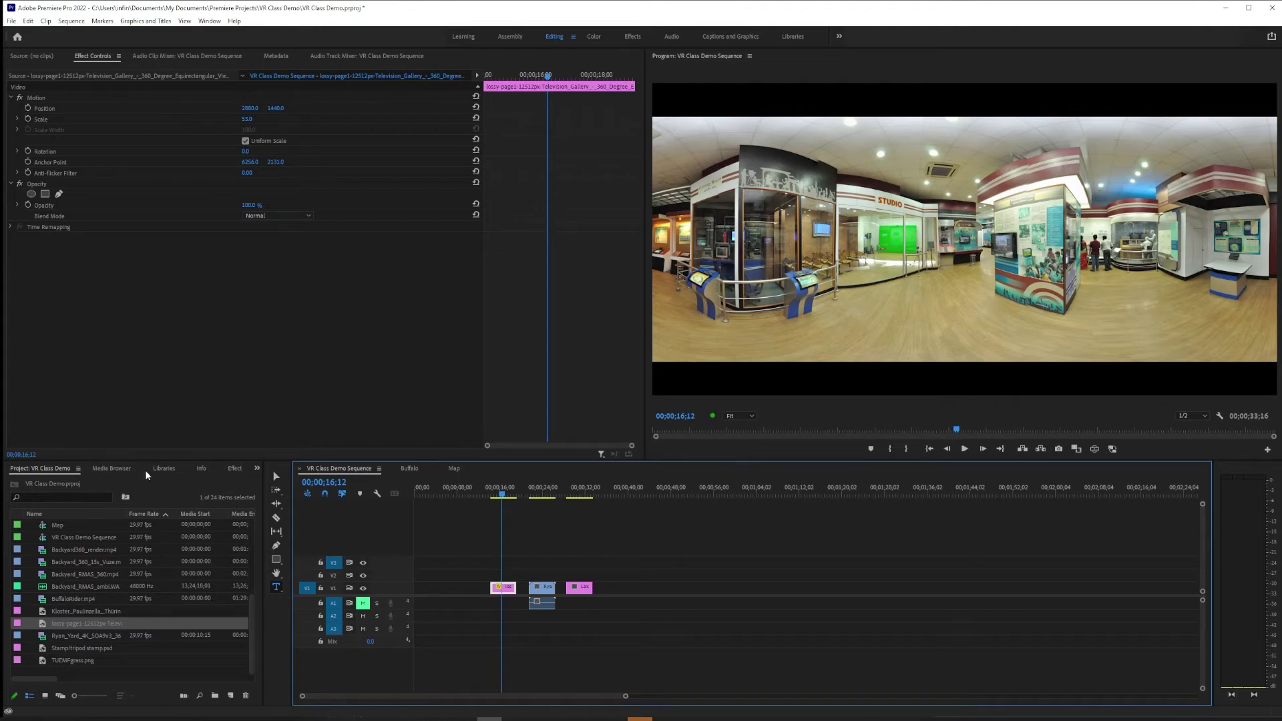
{"action": "left_click", "coordinate": [231, 469]}
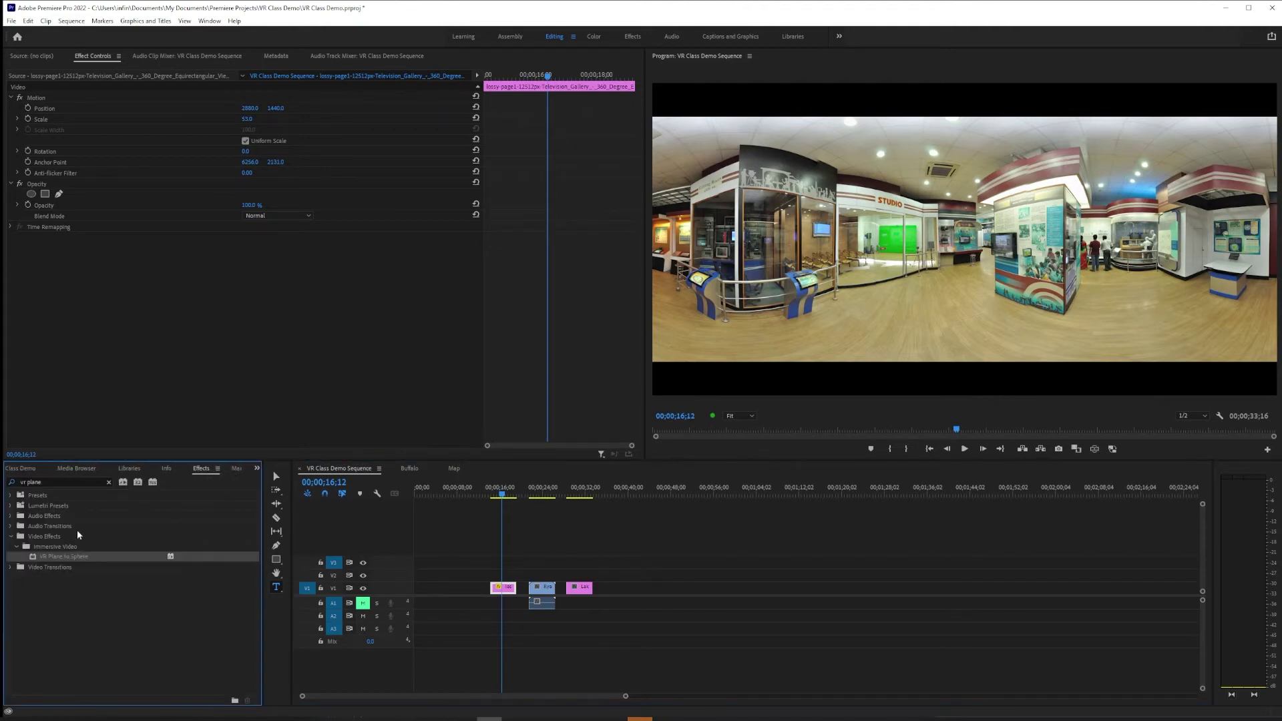
{"action": "left_click_drag", "start_coordinate": [50, 482], "coordinate": [5, 470]}
{"action": "key", "text": "BackSpace"}
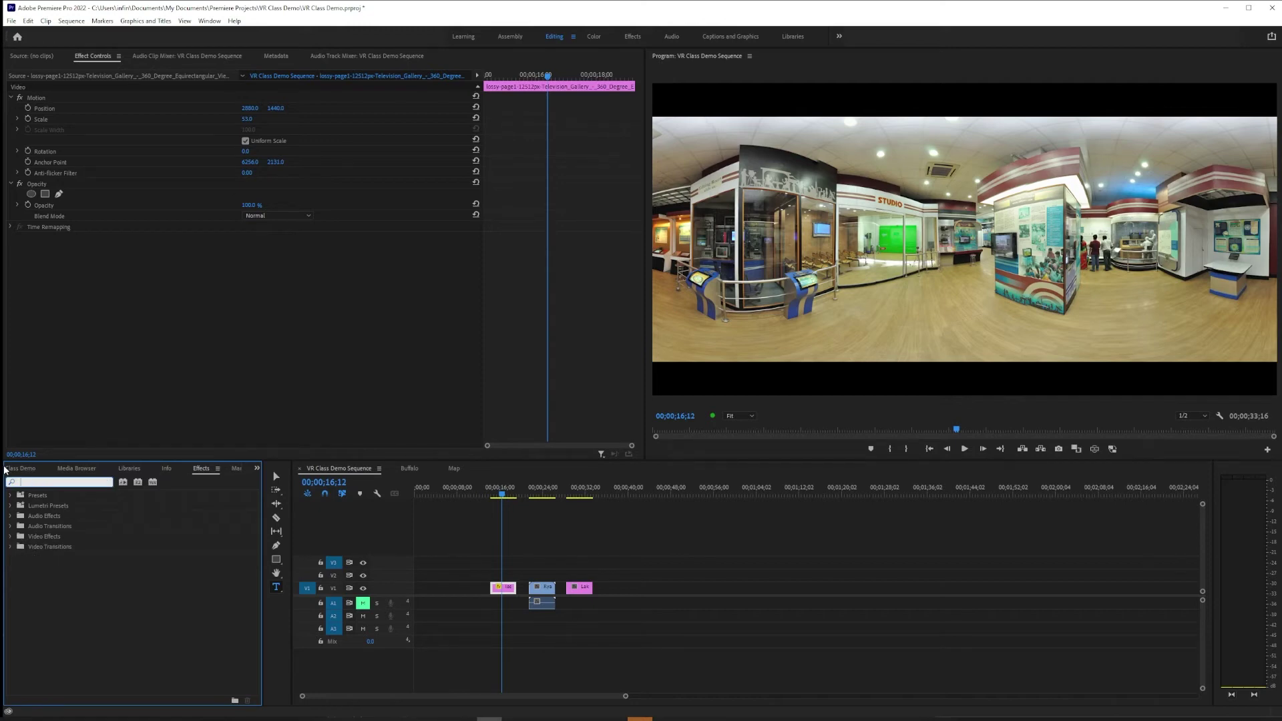
{"action": "type", "text": "vr project"}
{"action": "left_click_drag", "start_coordinate": [43, 561], "coordinate": [503, 587]}
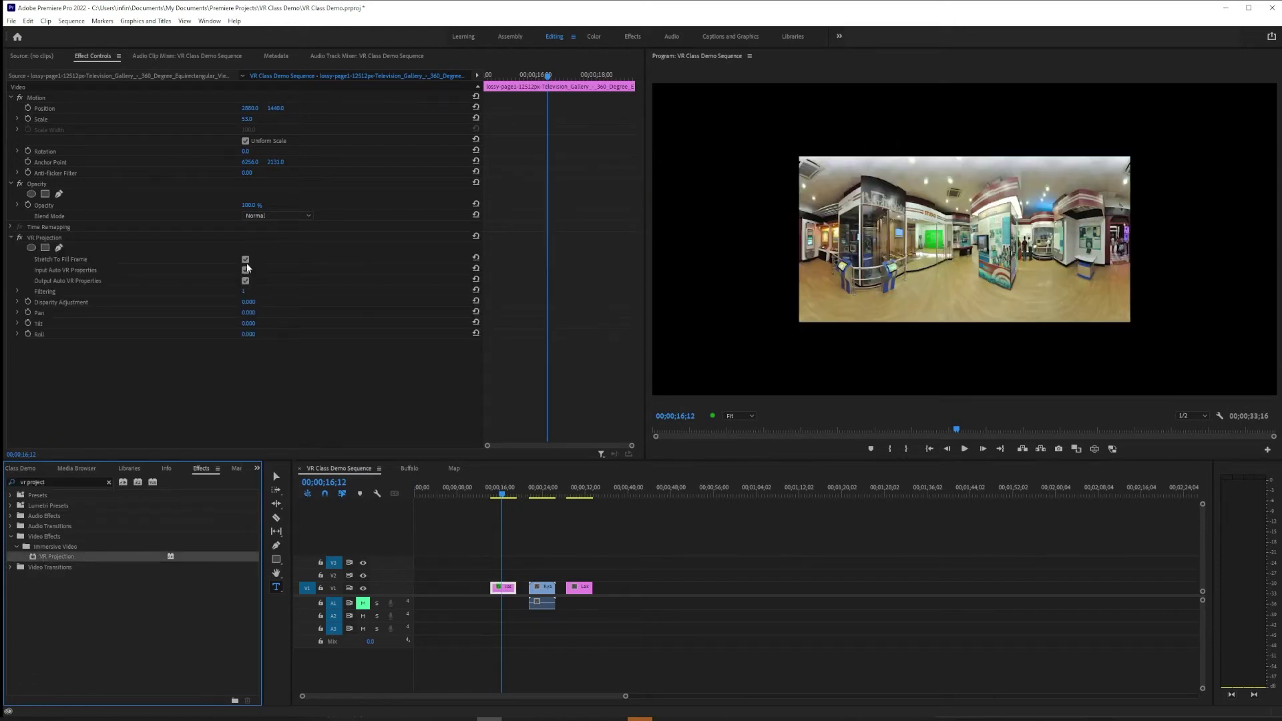
- Set the television gallery clip's Motion Scale to 100
{"action": "left_click", "coordinate": [249, 121]}
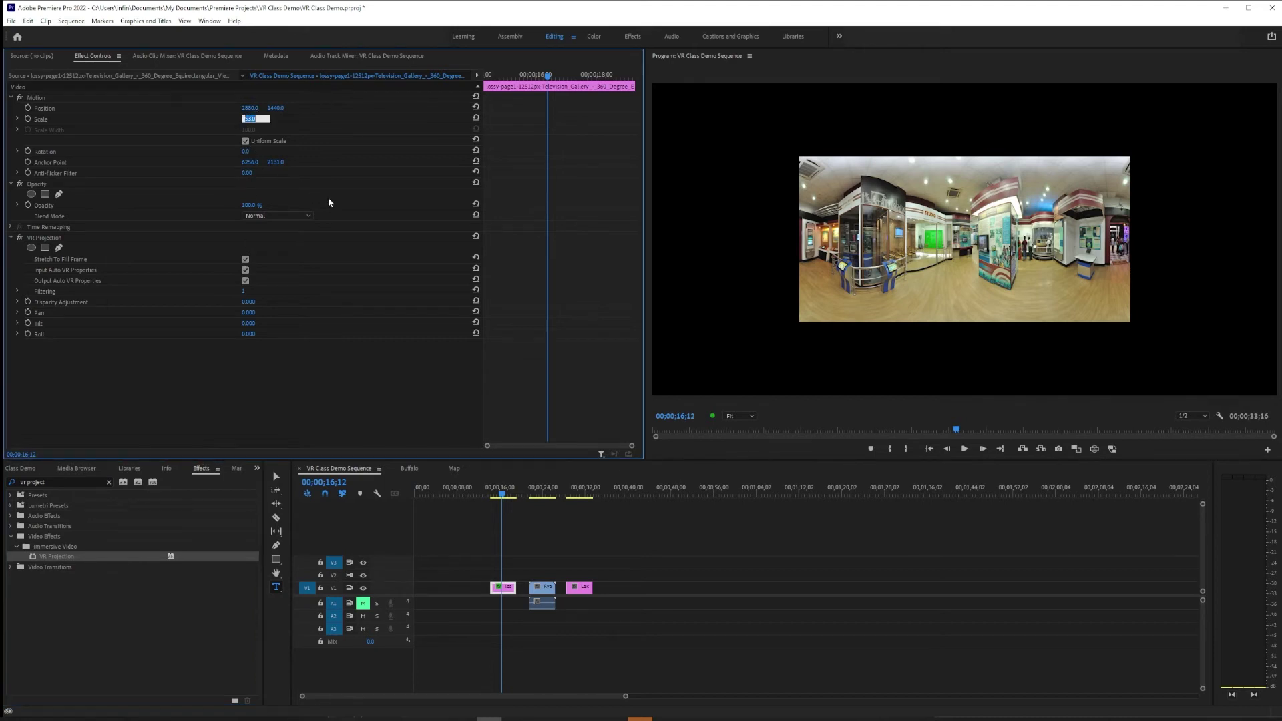
{"action": "type", "text": "100"}
{"action": "key", "text": "Return"}
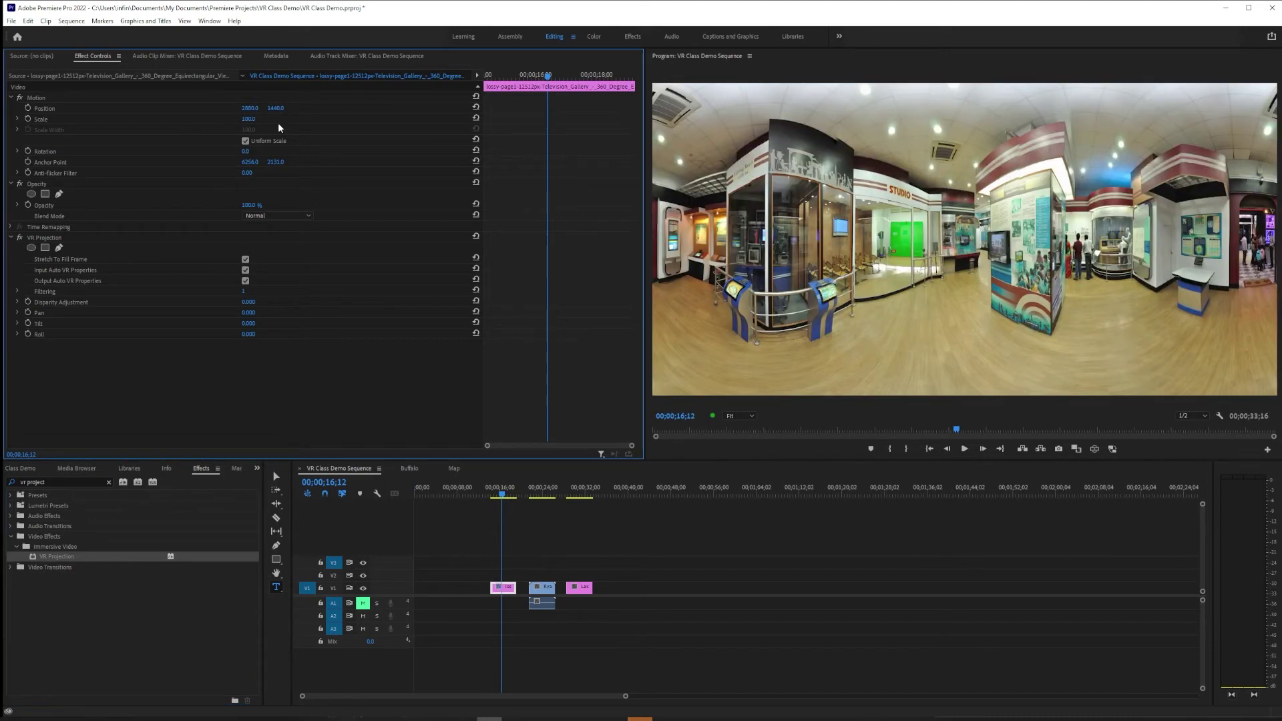
- Look around the television gallery clip in the VR video display, checking the floor, side seam and ceiling
{"action": "left_click", "coordinate": [1096, 449]}
{"action": "left_click_drag", "start_coordinate": [981, 153], "coordinate": [999, 261]}
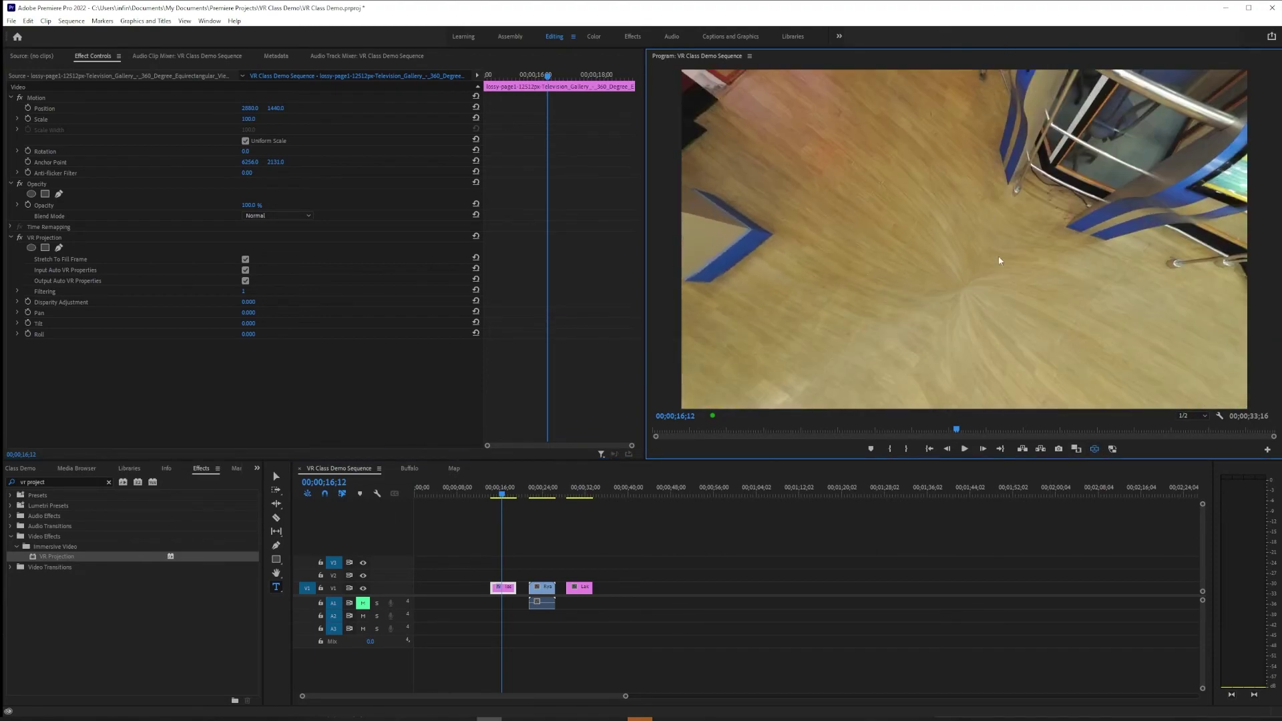
{"action": "left_click_drag", "start_coordinate": [885, 320], "coordinate": [988, 215]}
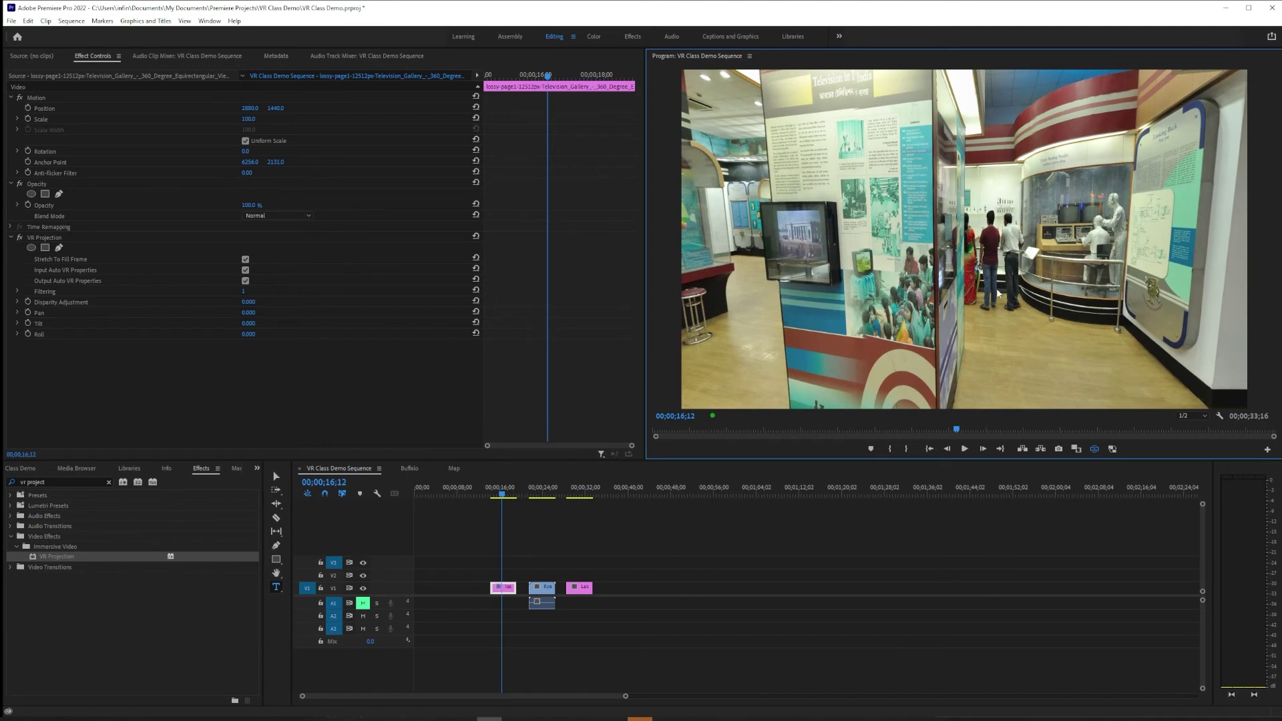
{"action": "left_click_drag", "start_coordinate": [979, 247], "coordinate": [768, 247]}
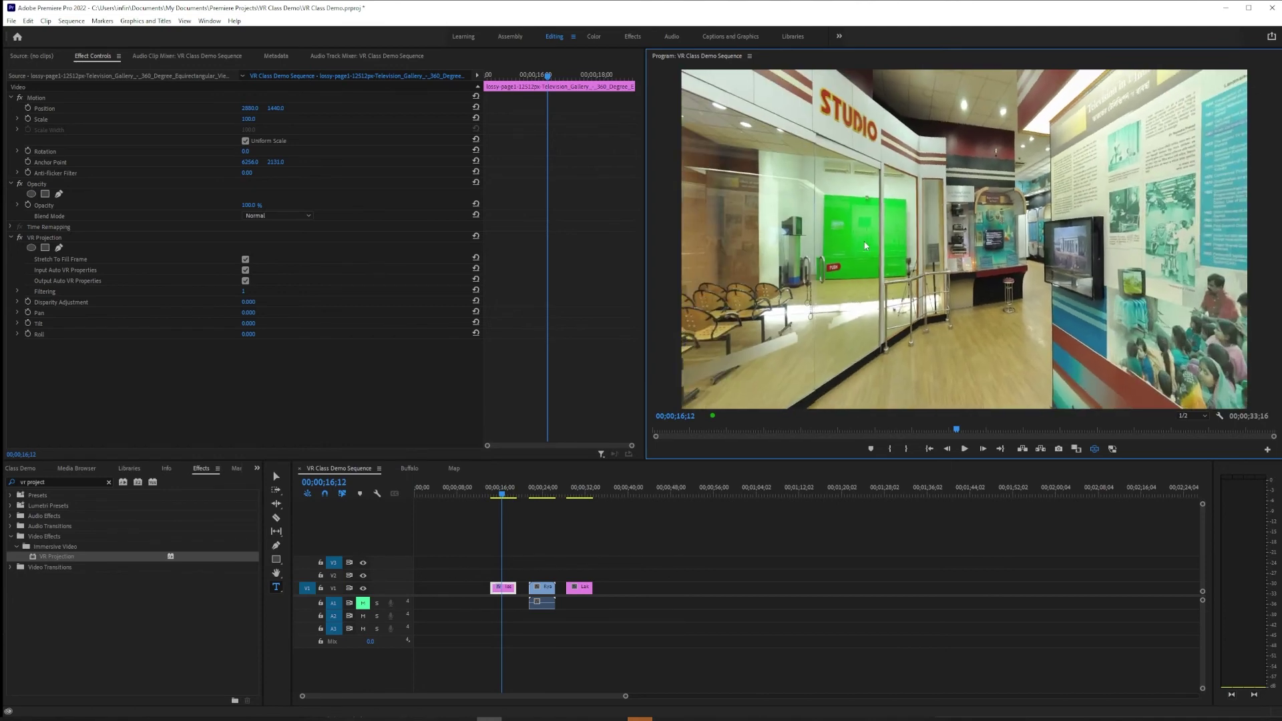
{"action": "left_click_drag", "start_coordinate": [1021, 257], "coordinate": [902, 205]}
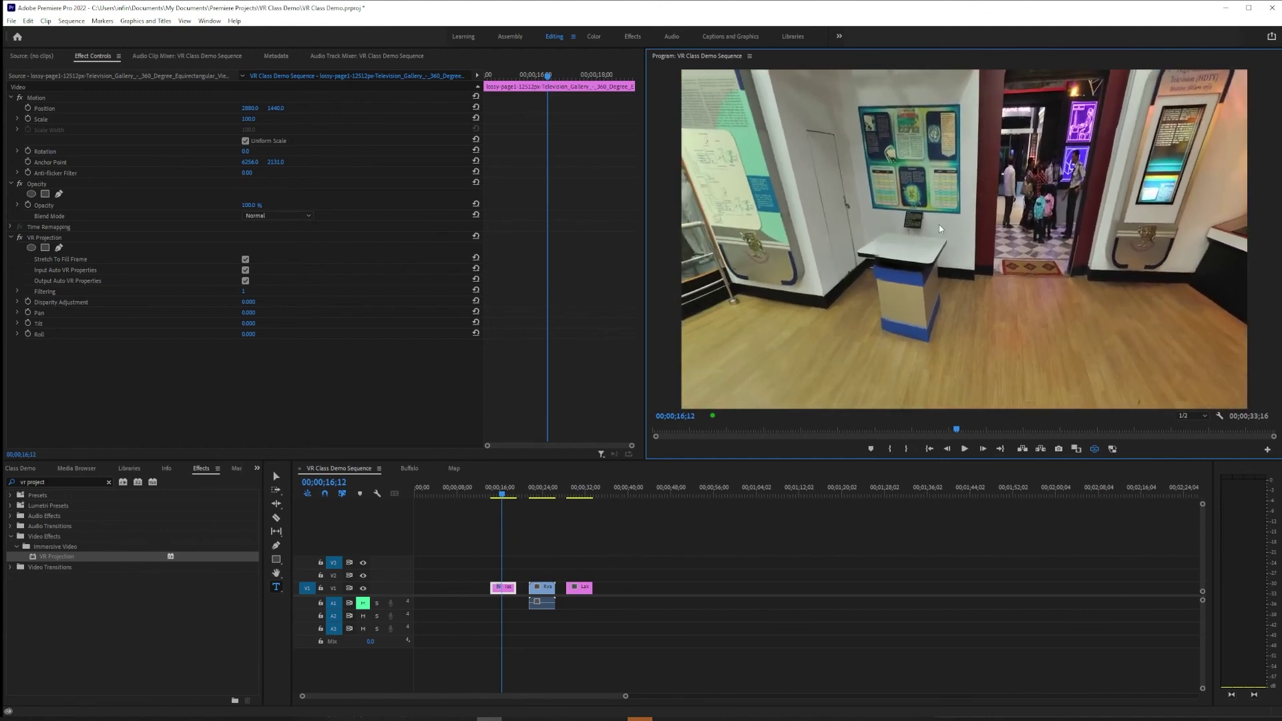
{"action": "left_click_drag", "start_coordinate": [929, 321], "coordinate": [959, 214]}
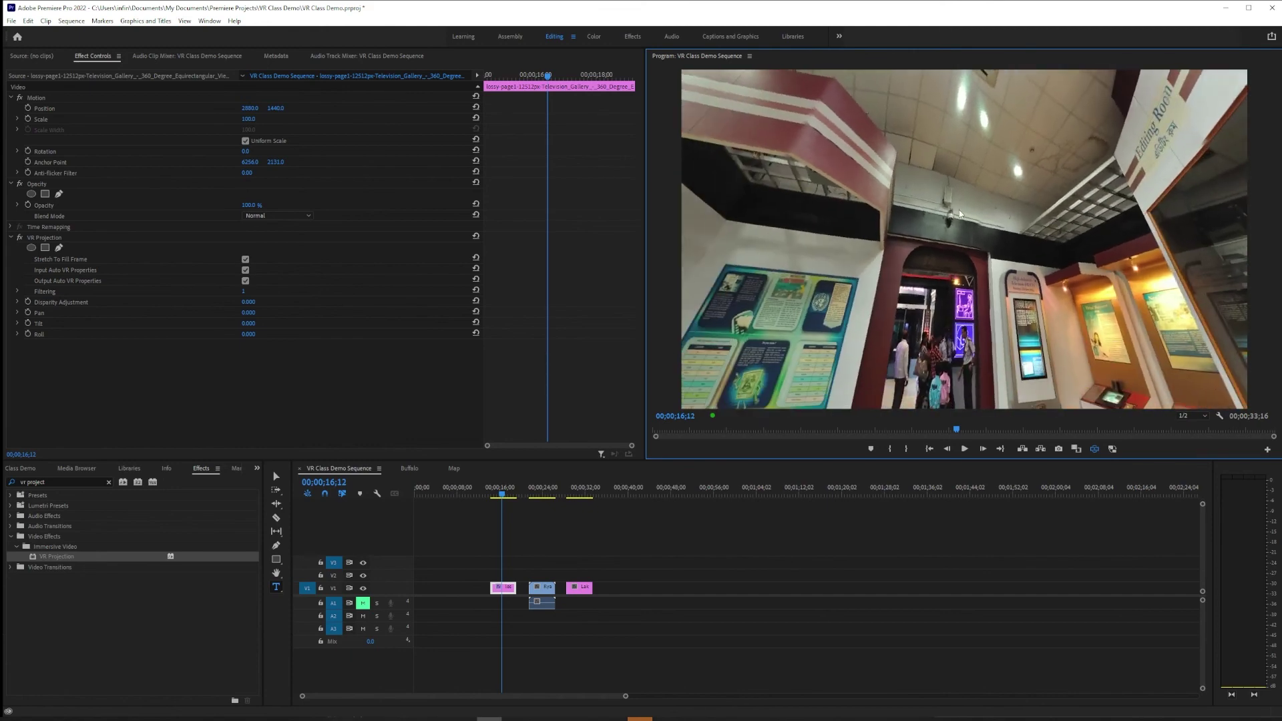